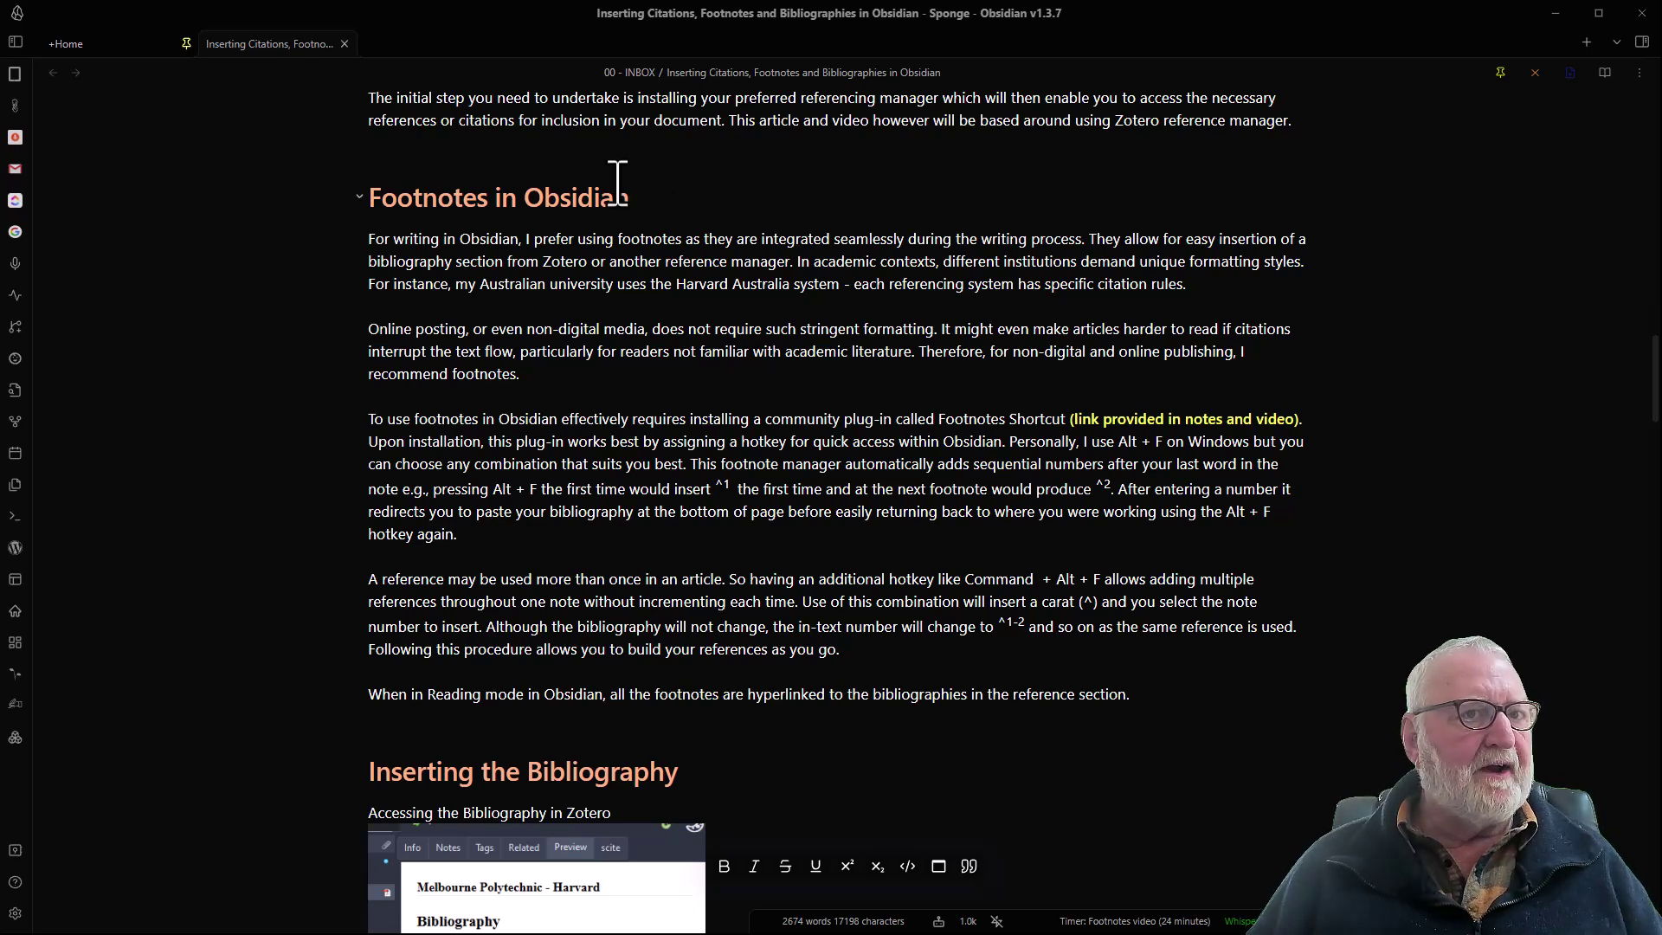
Filter installed community plugins for 'foot' and open the Footnote Shortcut plugin's page
left_click(15, 915)
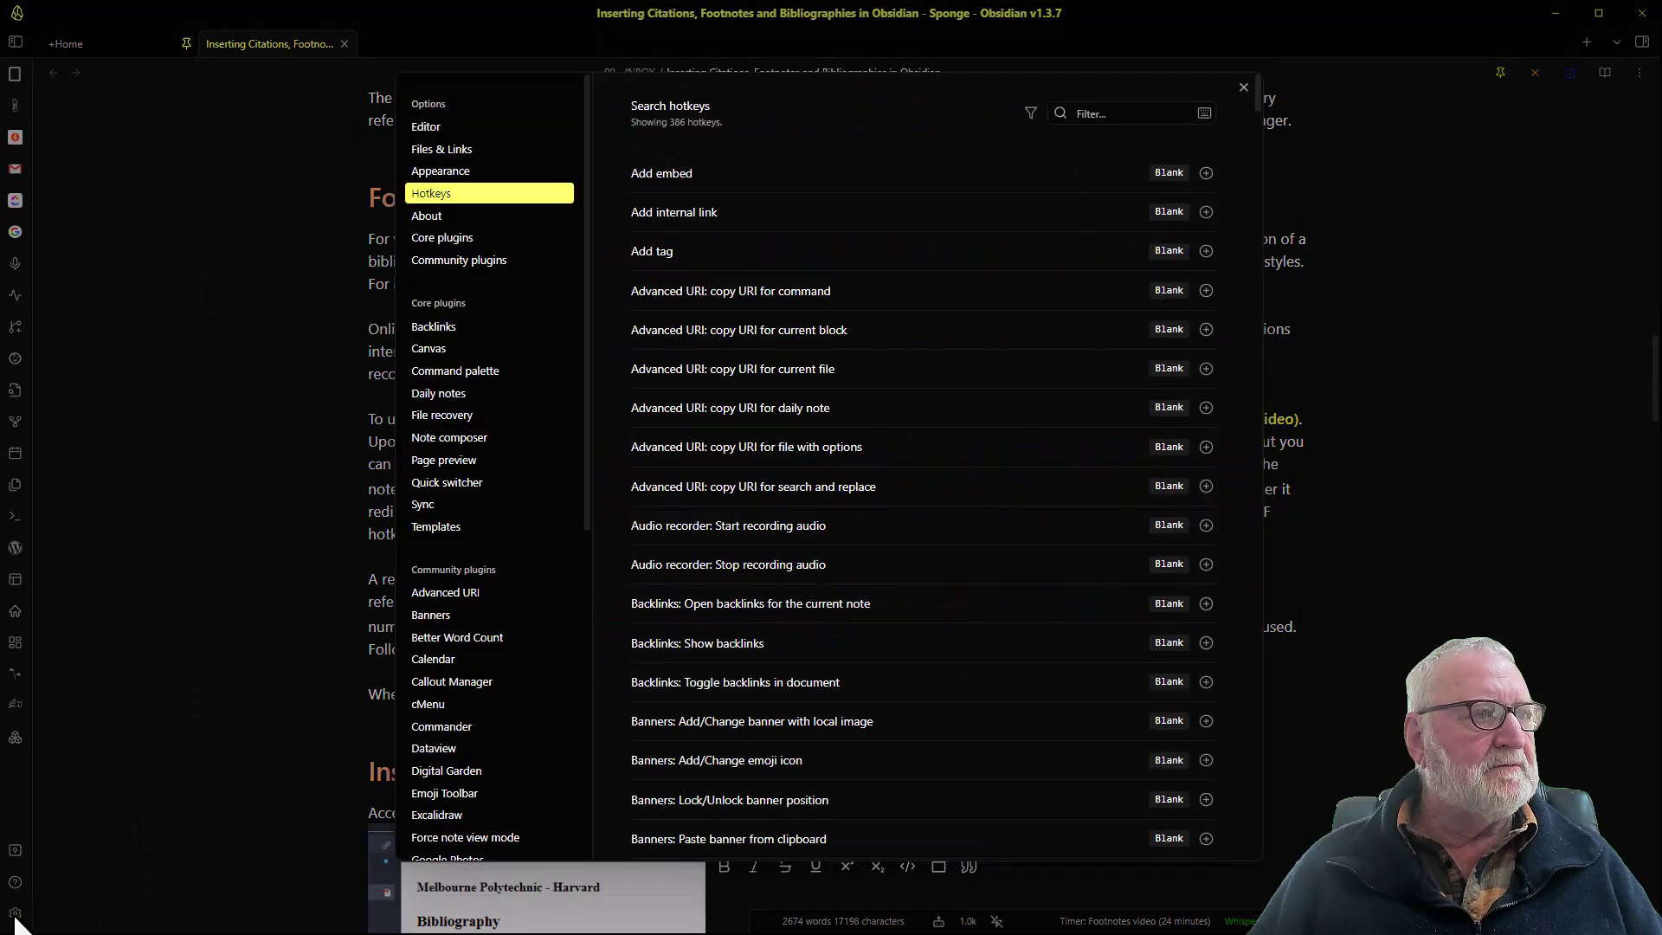
left_click(454, 260)
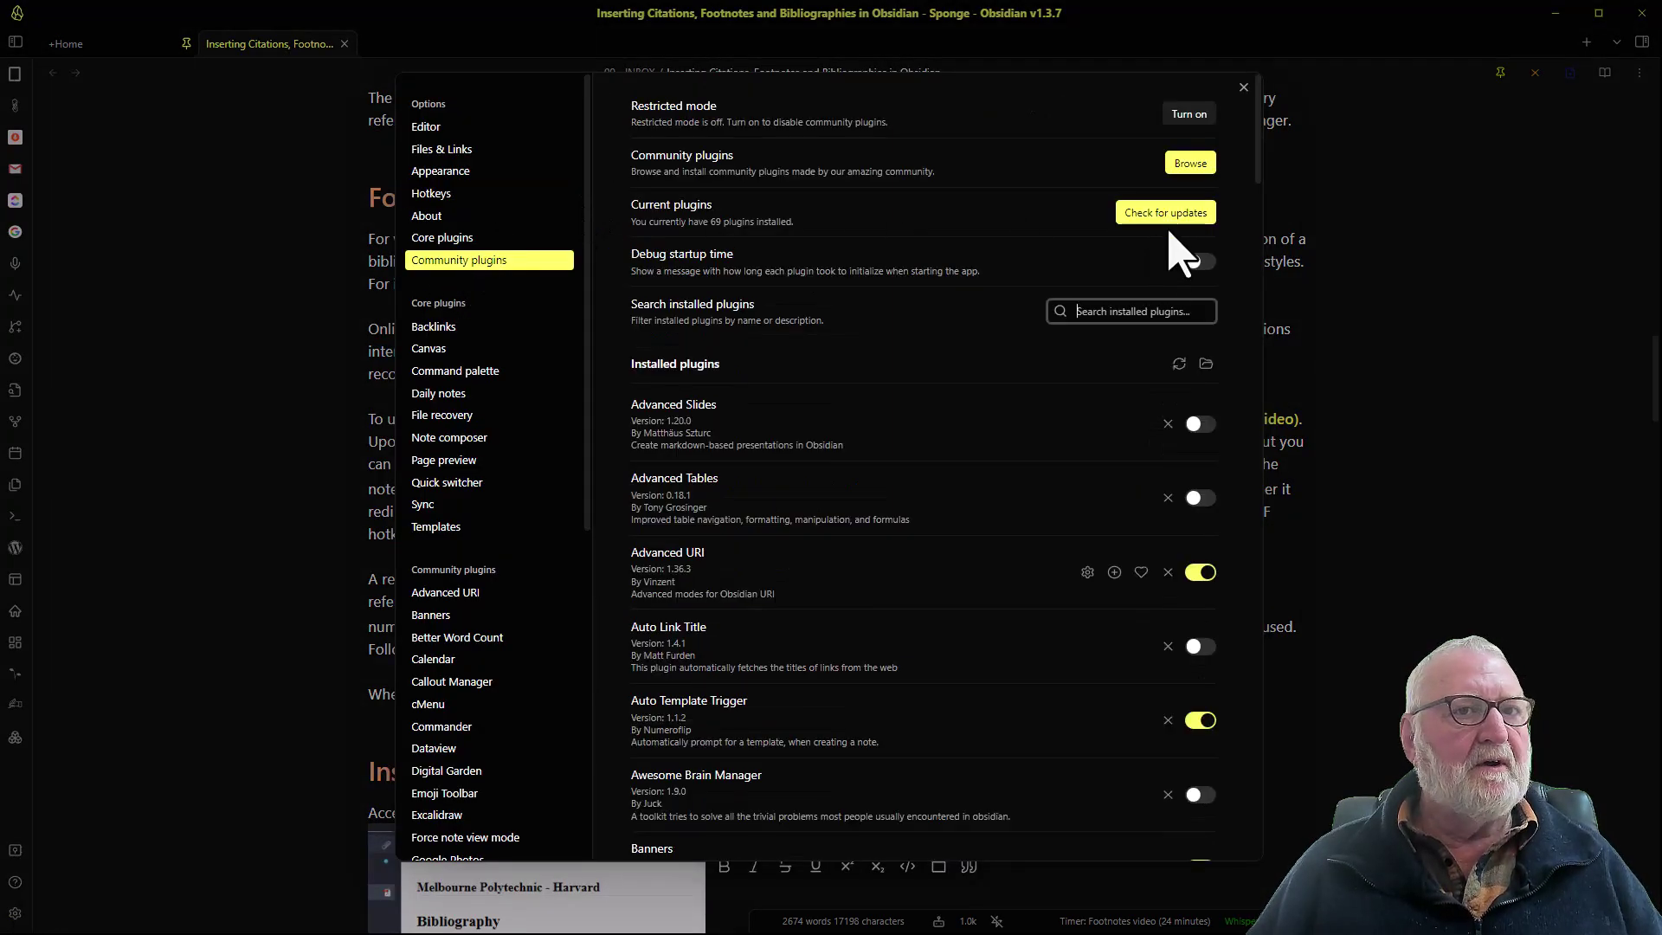
left_click(1092, 316)
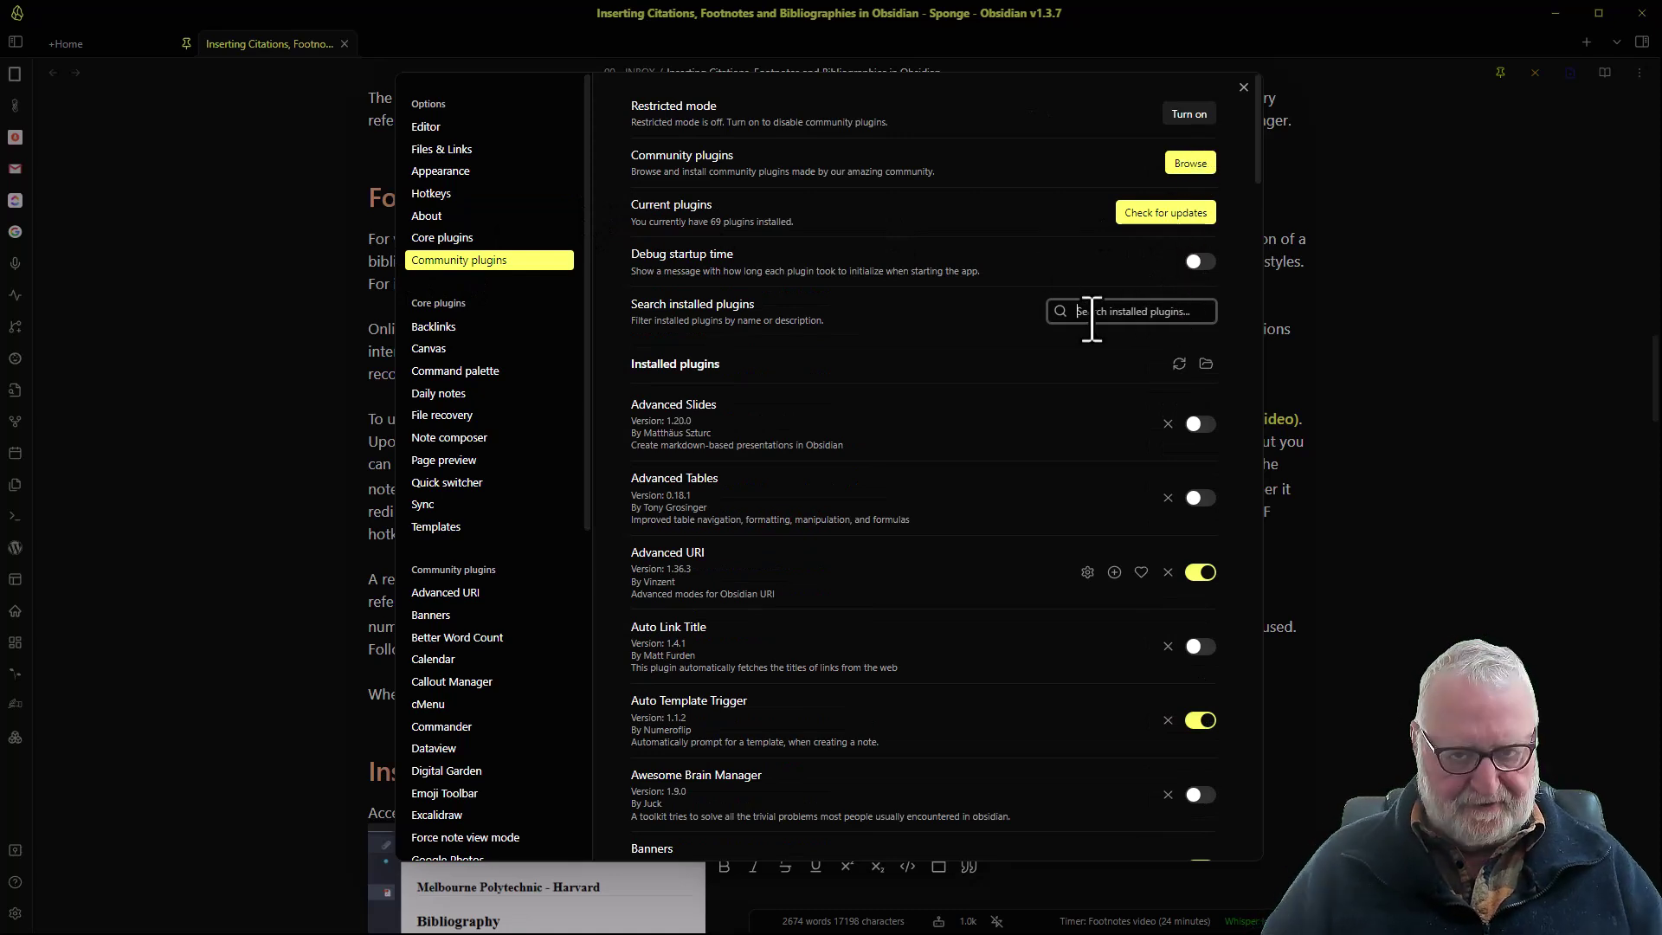
type("foot")
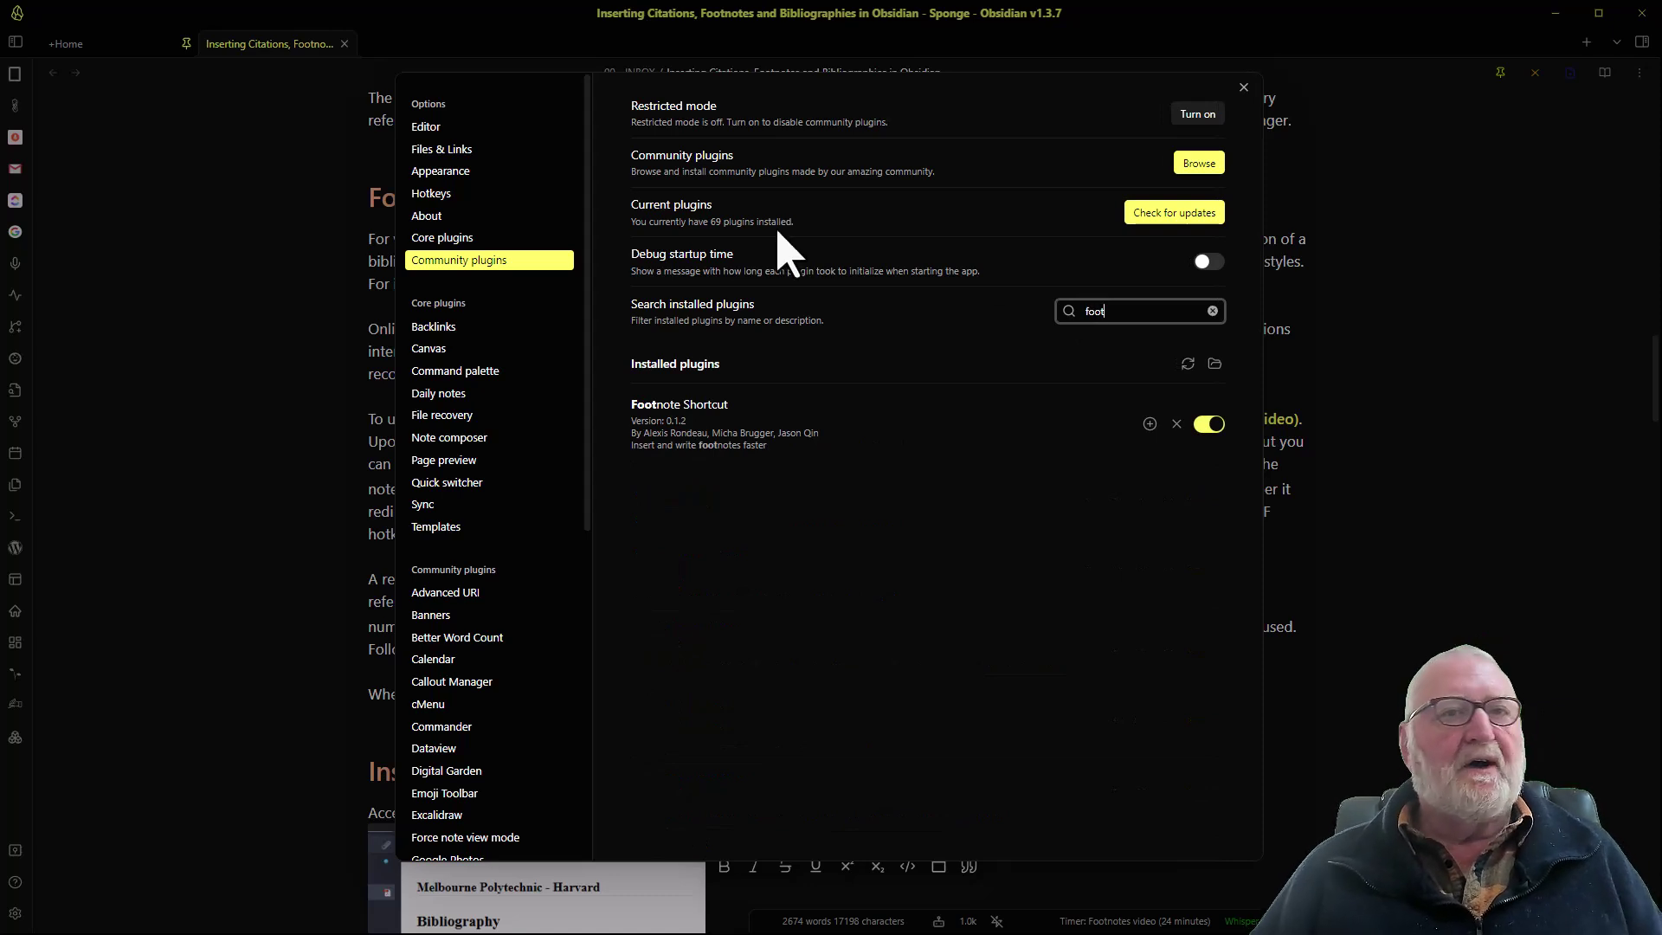
left_click(688, 422)
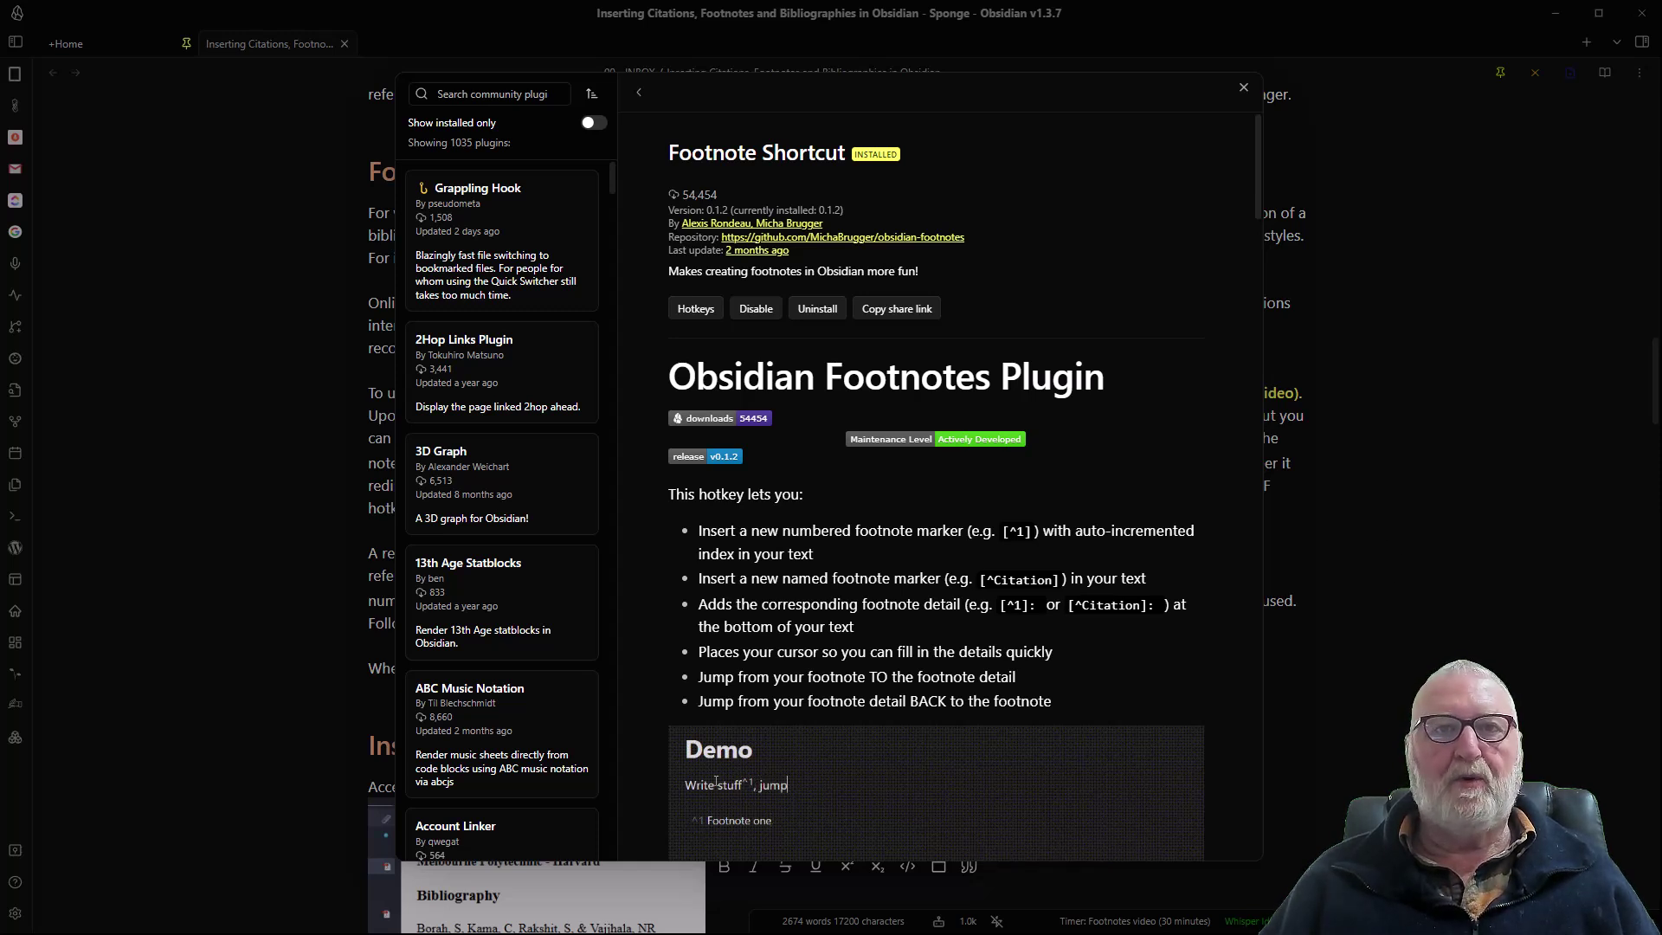
Scroll down through the Footnote Shortcut plugin's description
scroll(1125, 459, "down", 2)
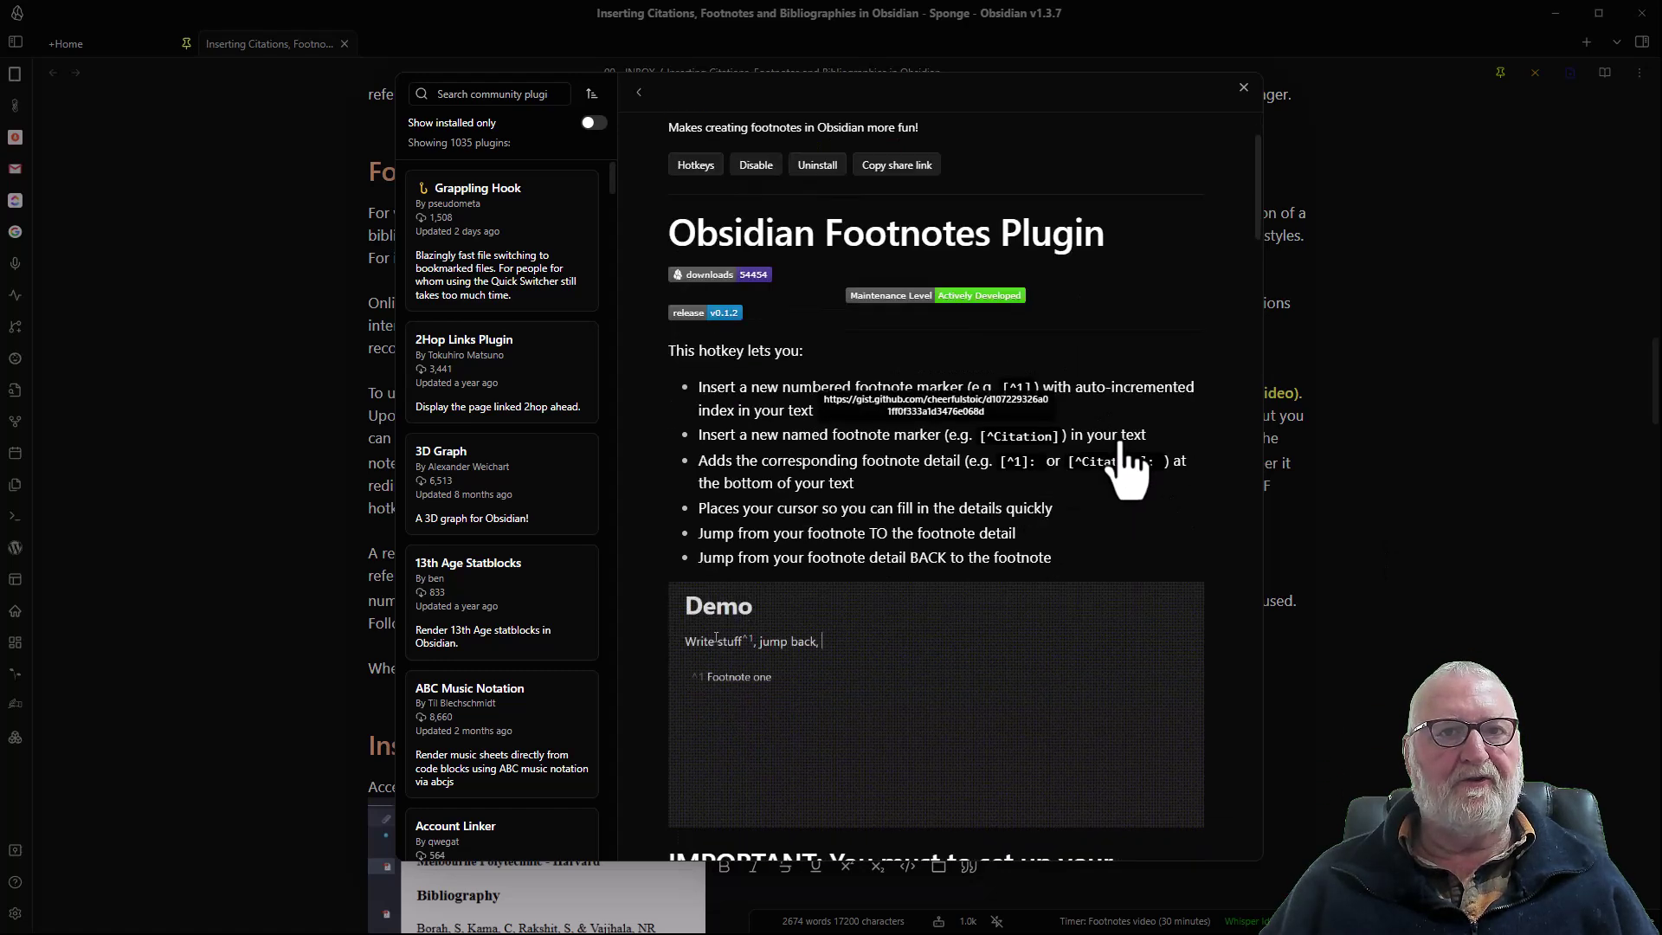
scroll(1130, 467, "down", 2)
scroll(1129, 468, "down", 3)
scroll(1129, 467, "down", 3)
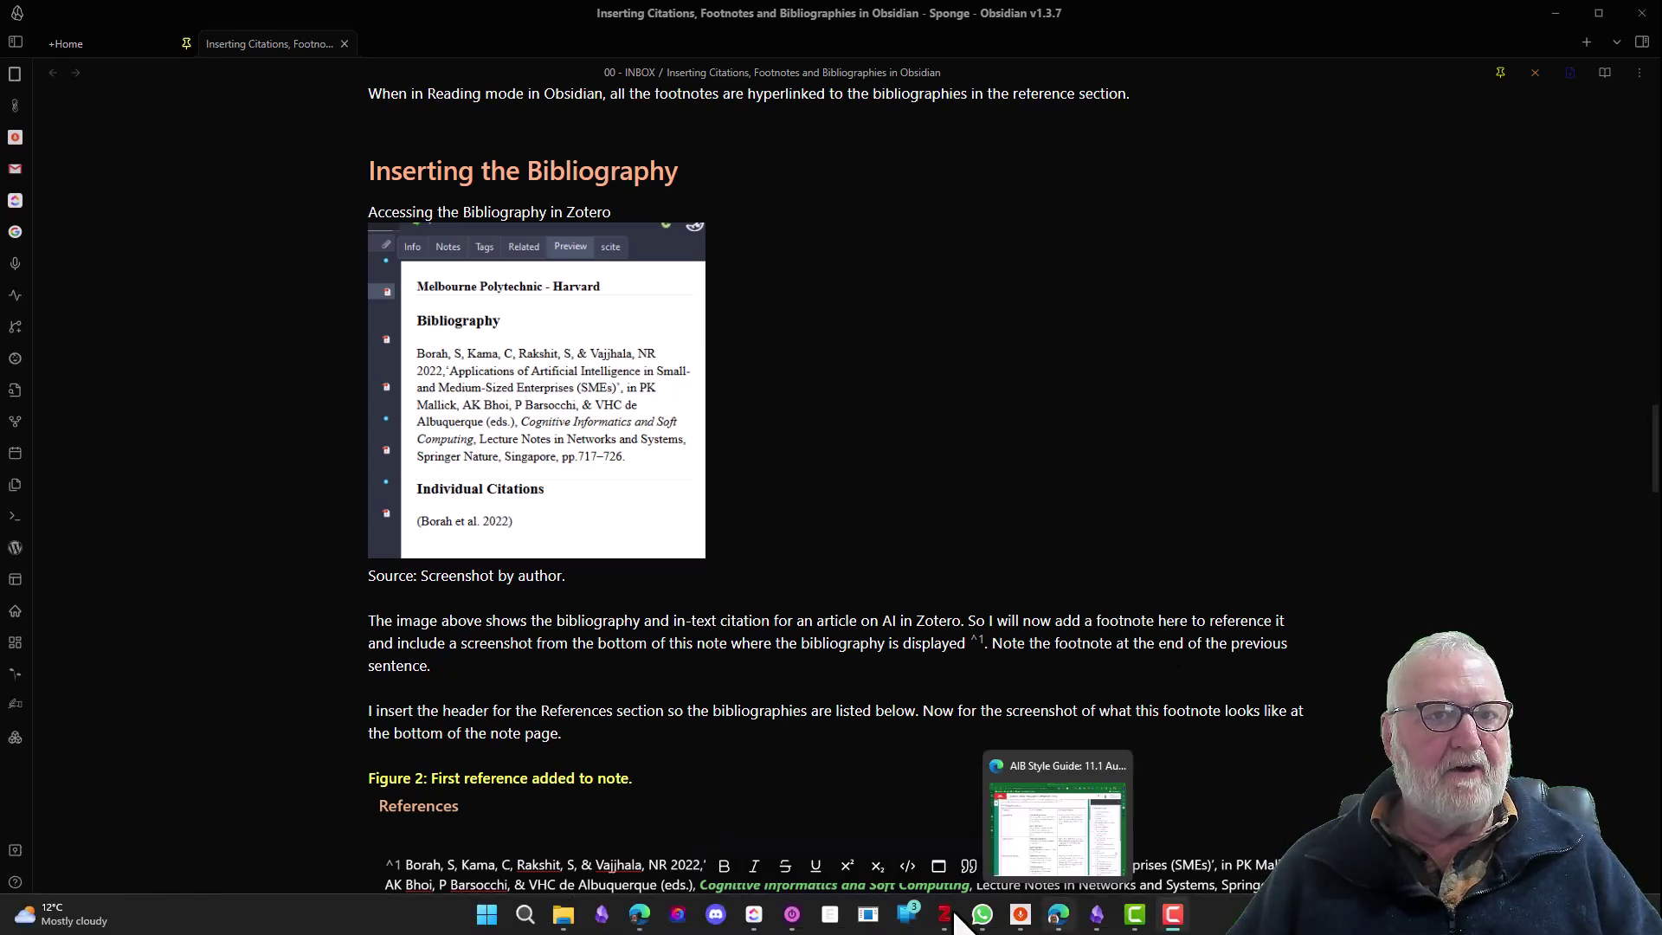
Copy the Stahl et al. 2022 Harvard bibliography entry in Zotero and return to Obsidian
left_click(947, 914)
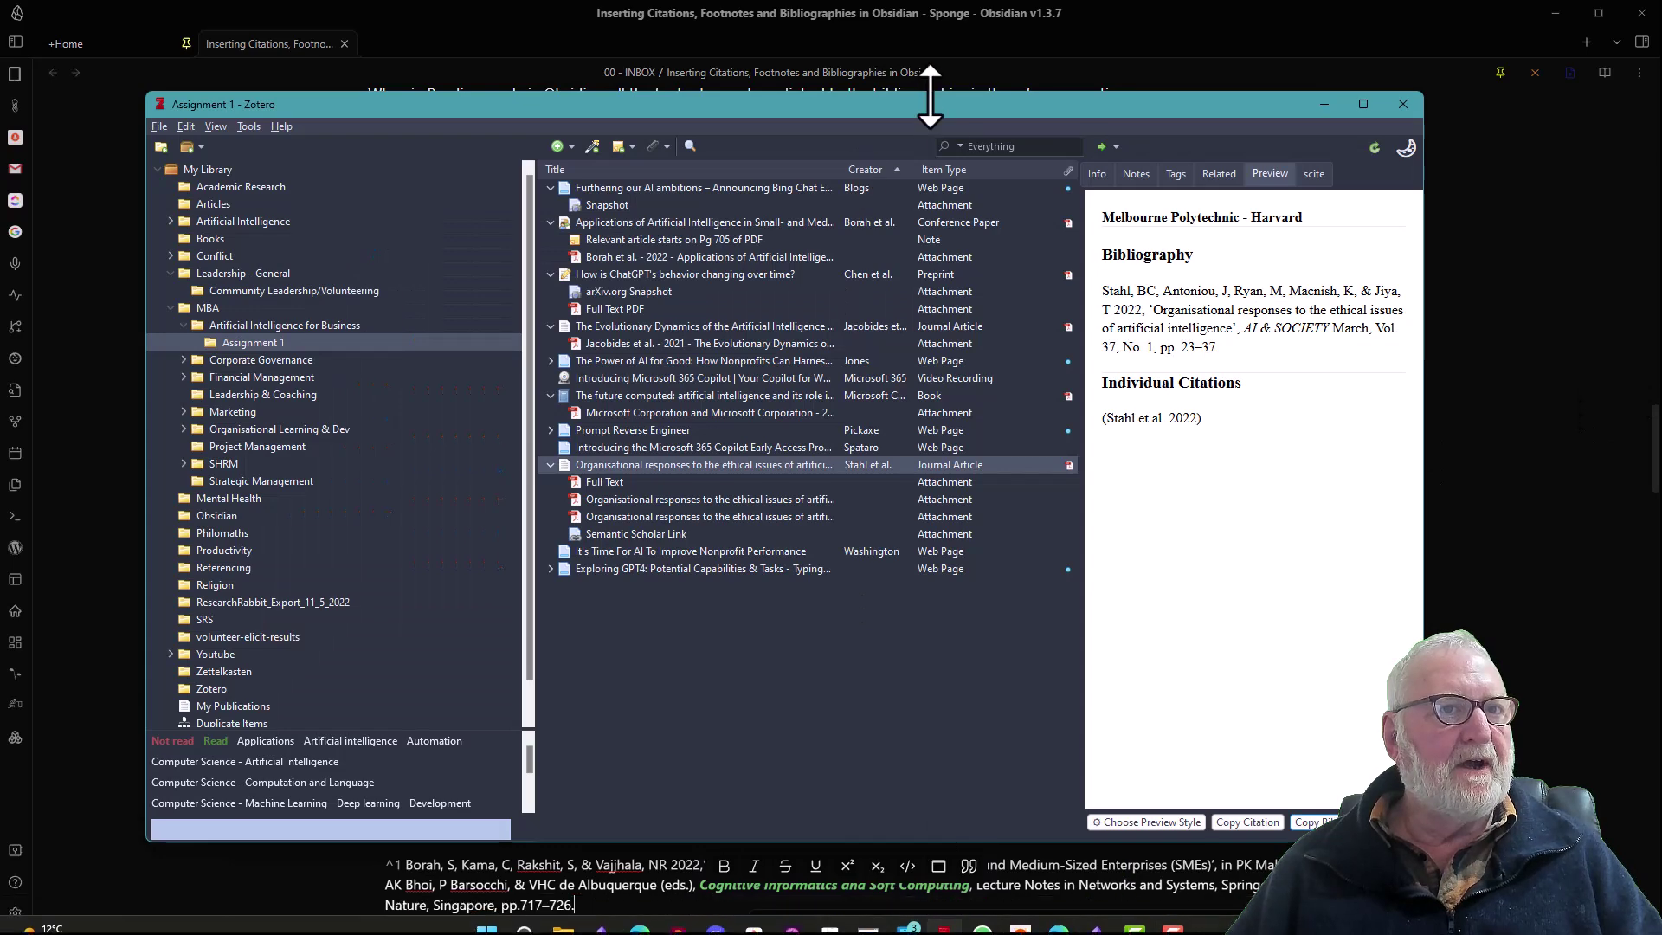
left_click_drag(935, 108, 923, 59)
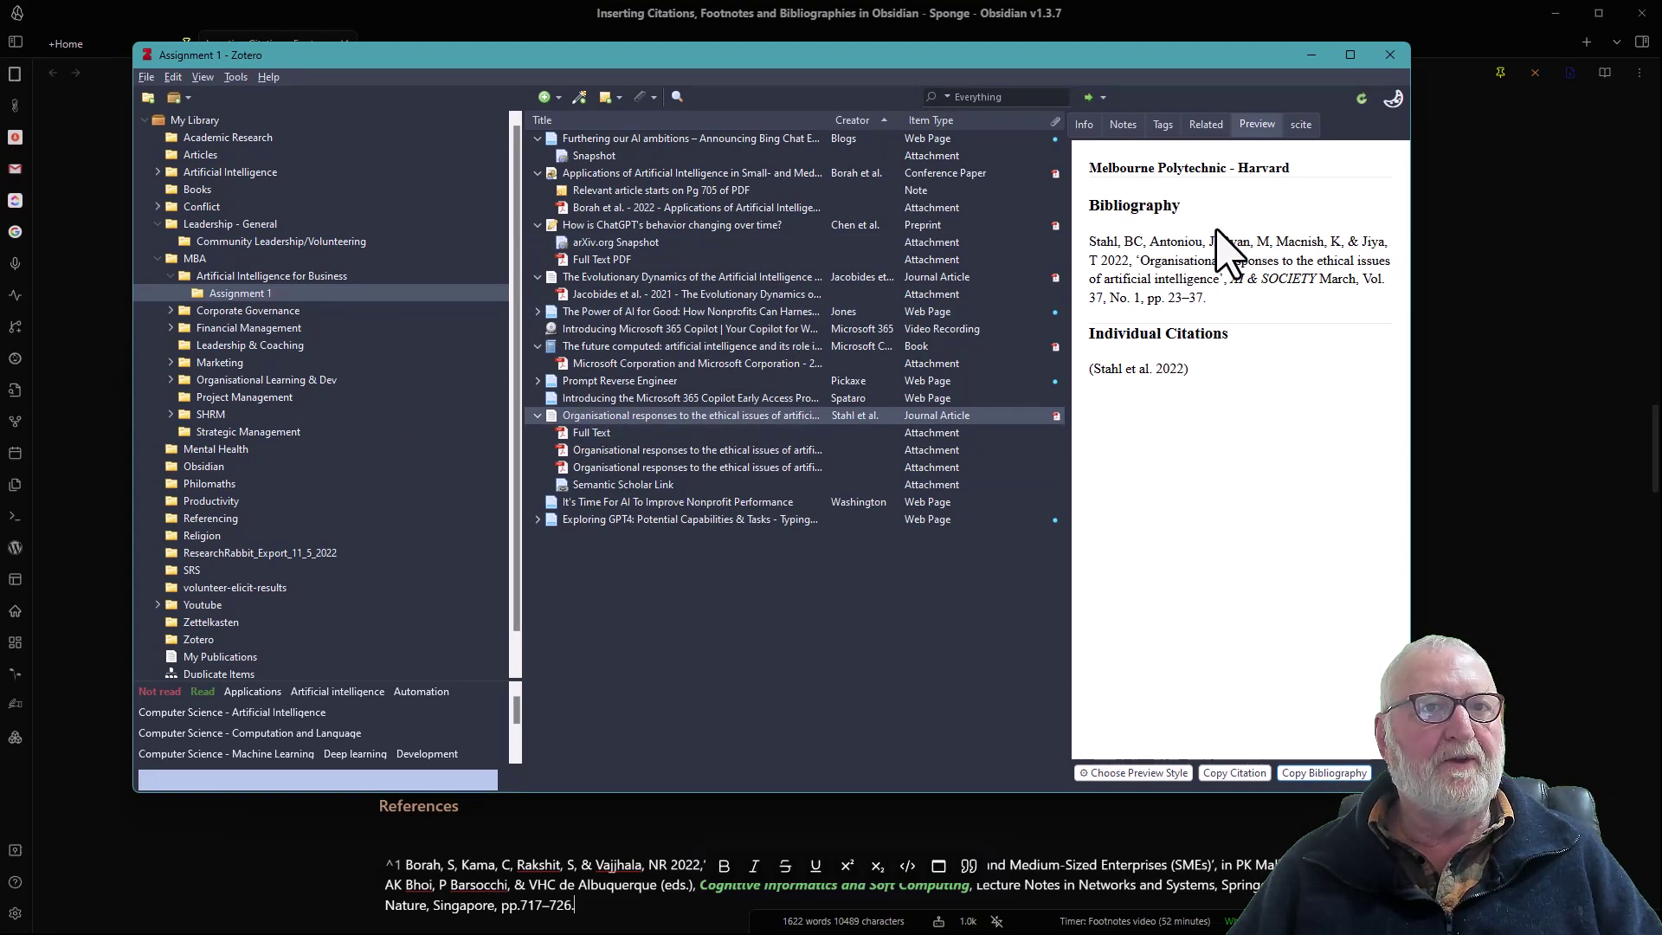
left_click(1326, 773)
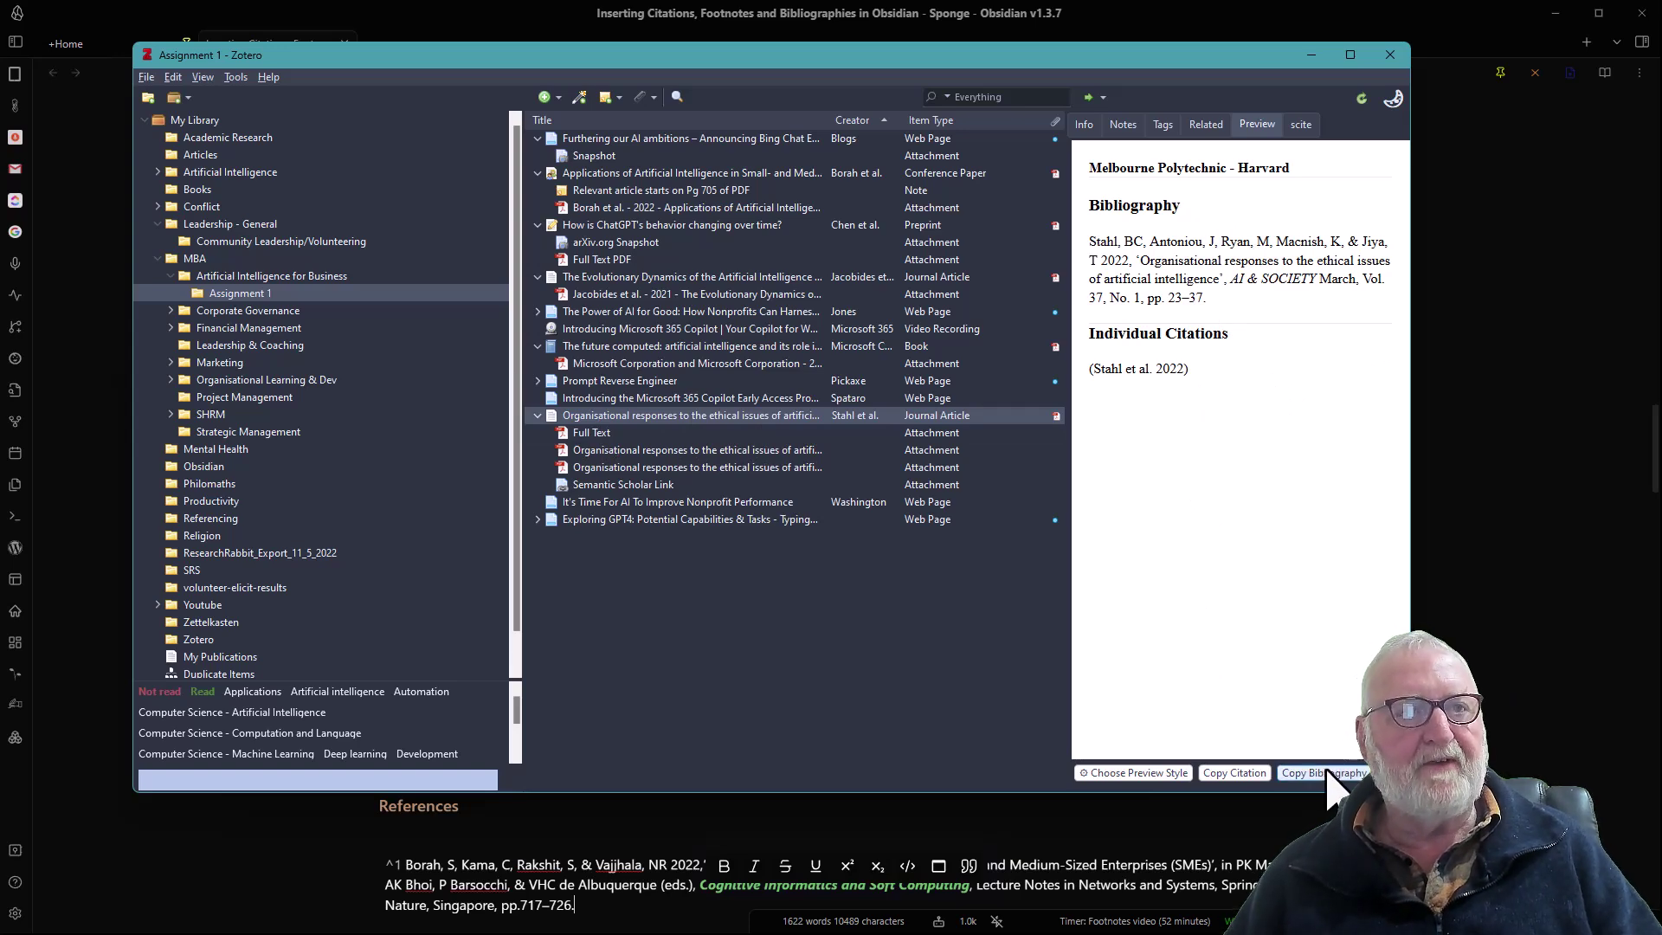
left_click(1521, 531)
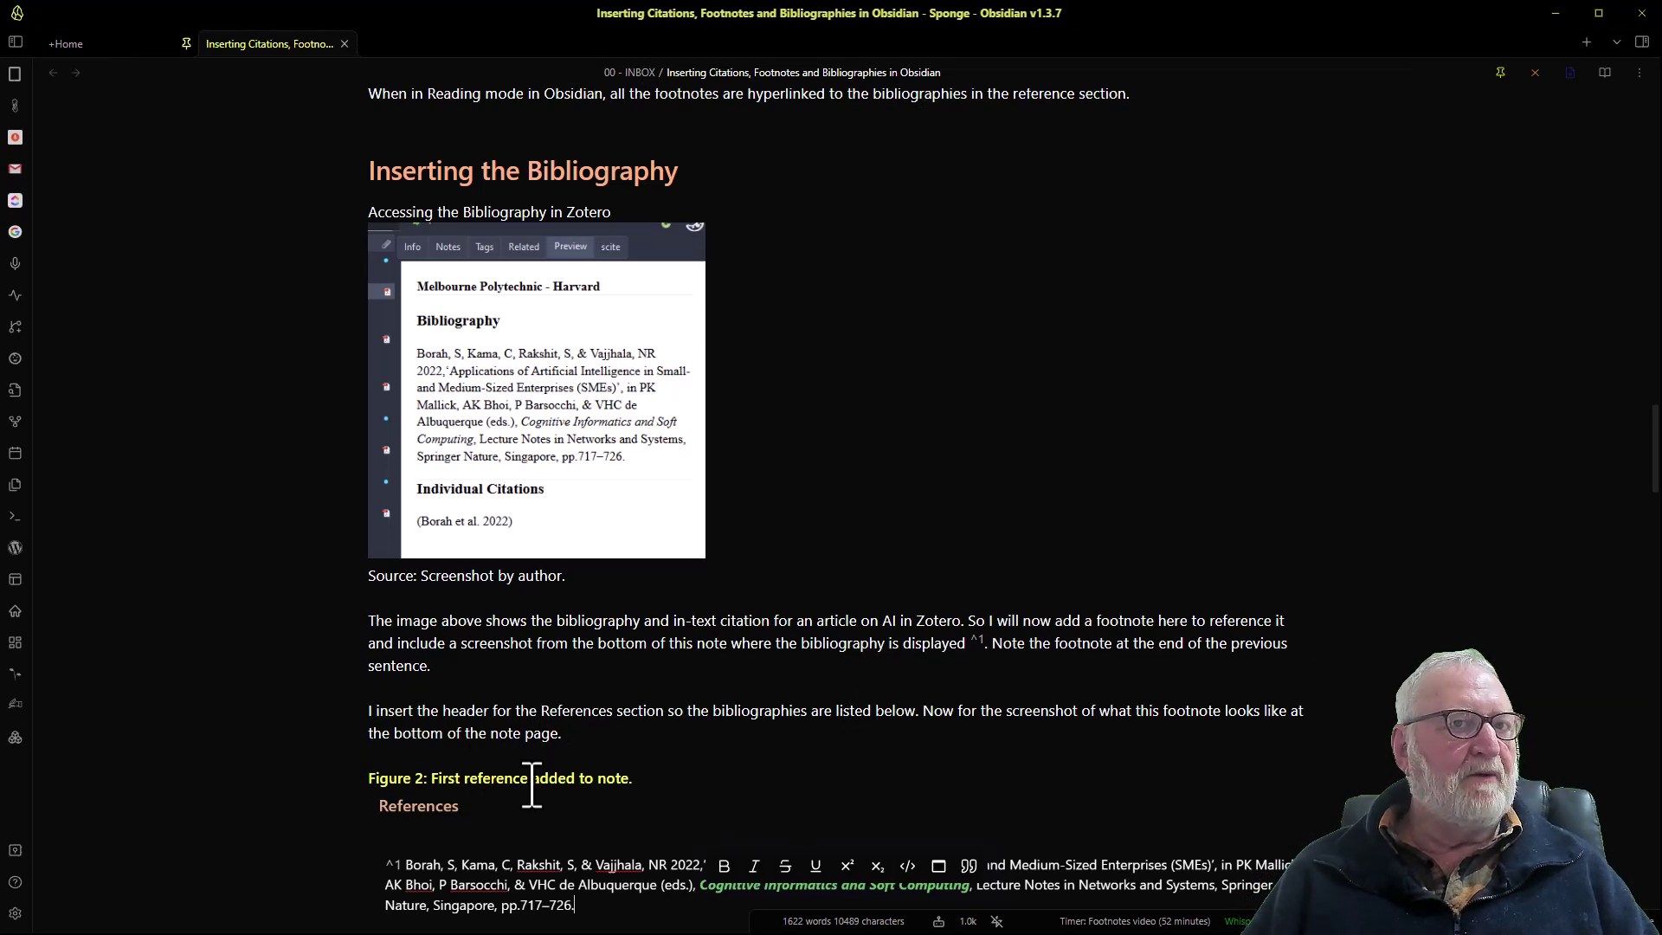
Add footnote 3 after 'the note page.' and paste the Stahl et al. 2022 entry as its reference
left_click(590, 756)
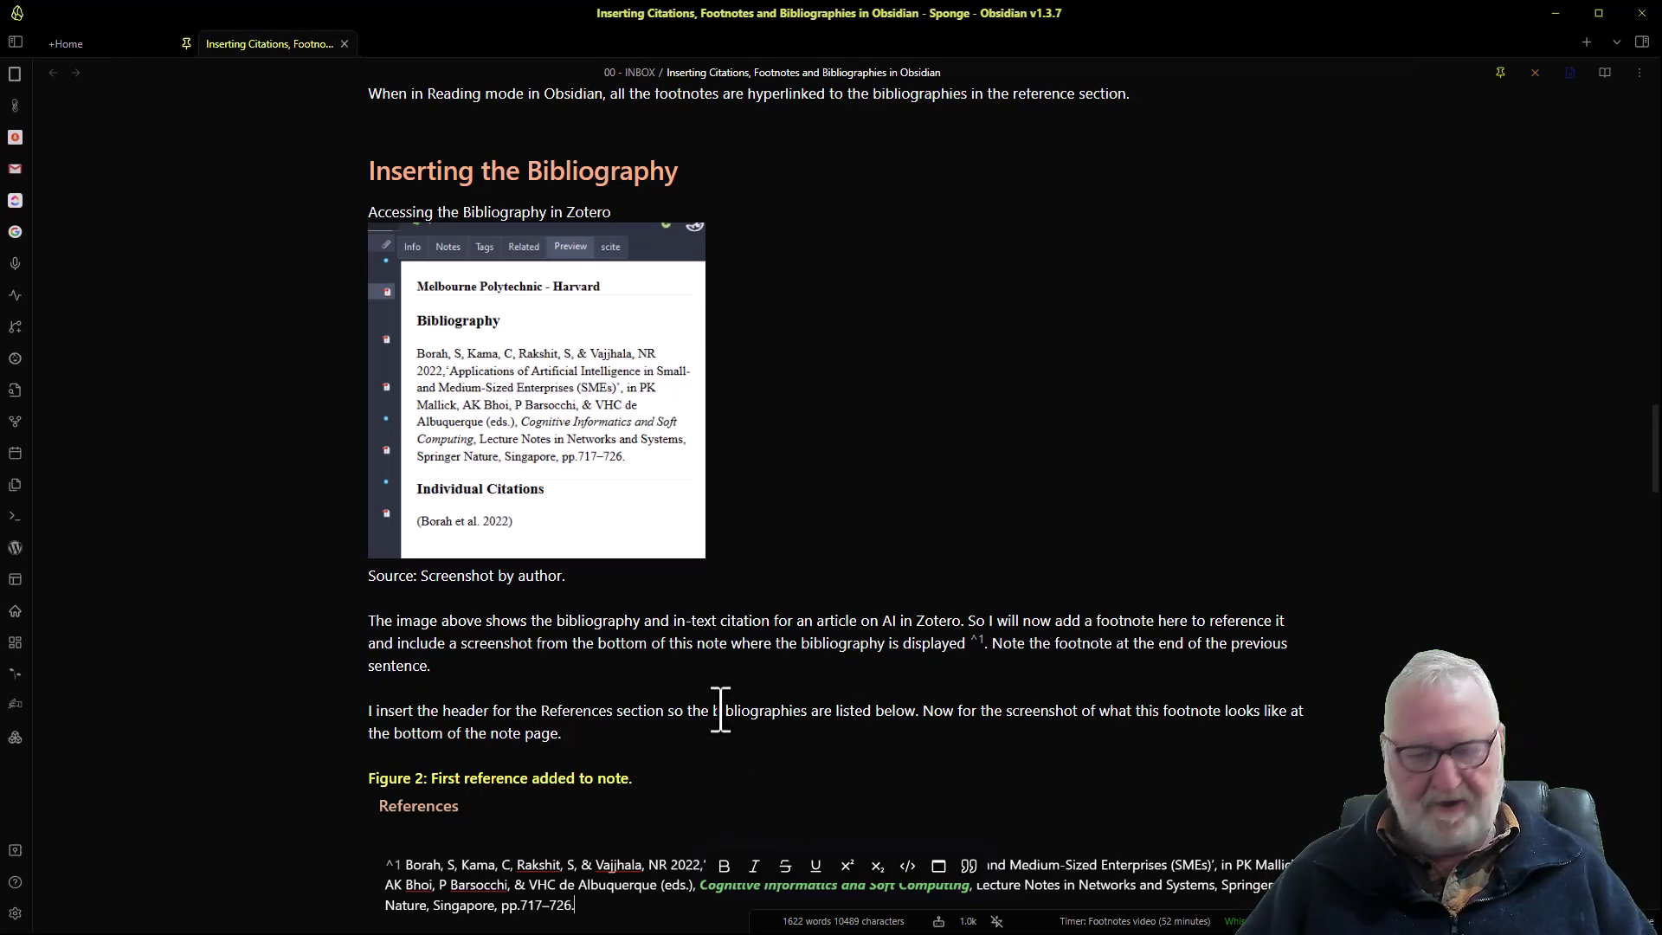
scroll(720, 710, "down", 5)
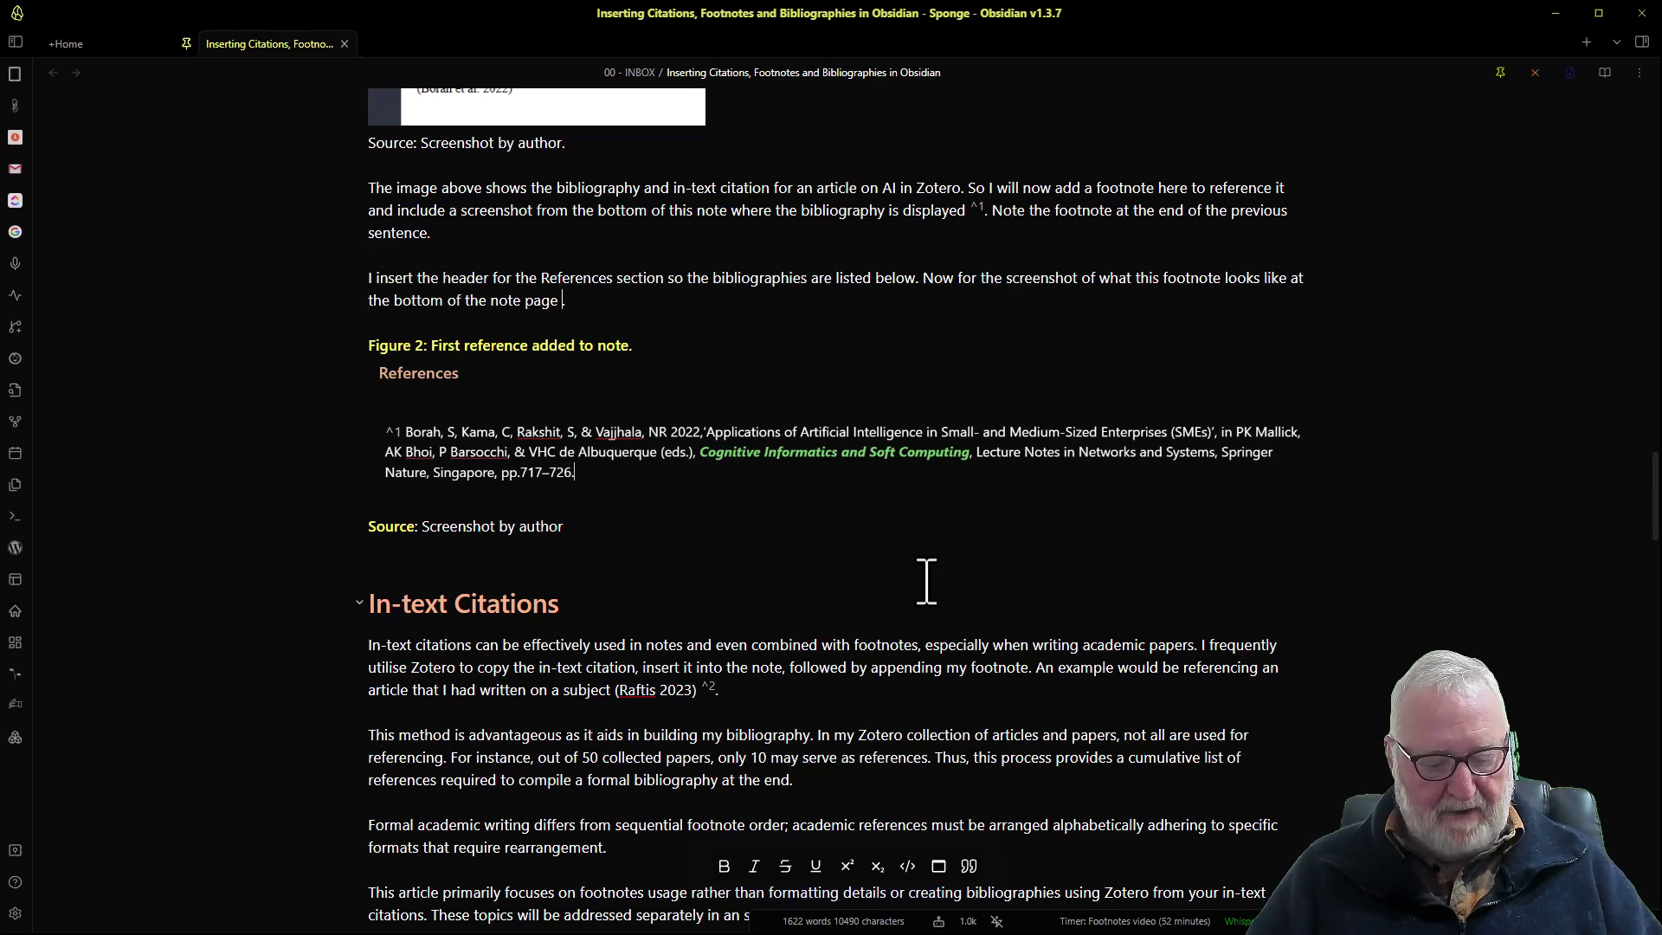
key("ctrl+End")
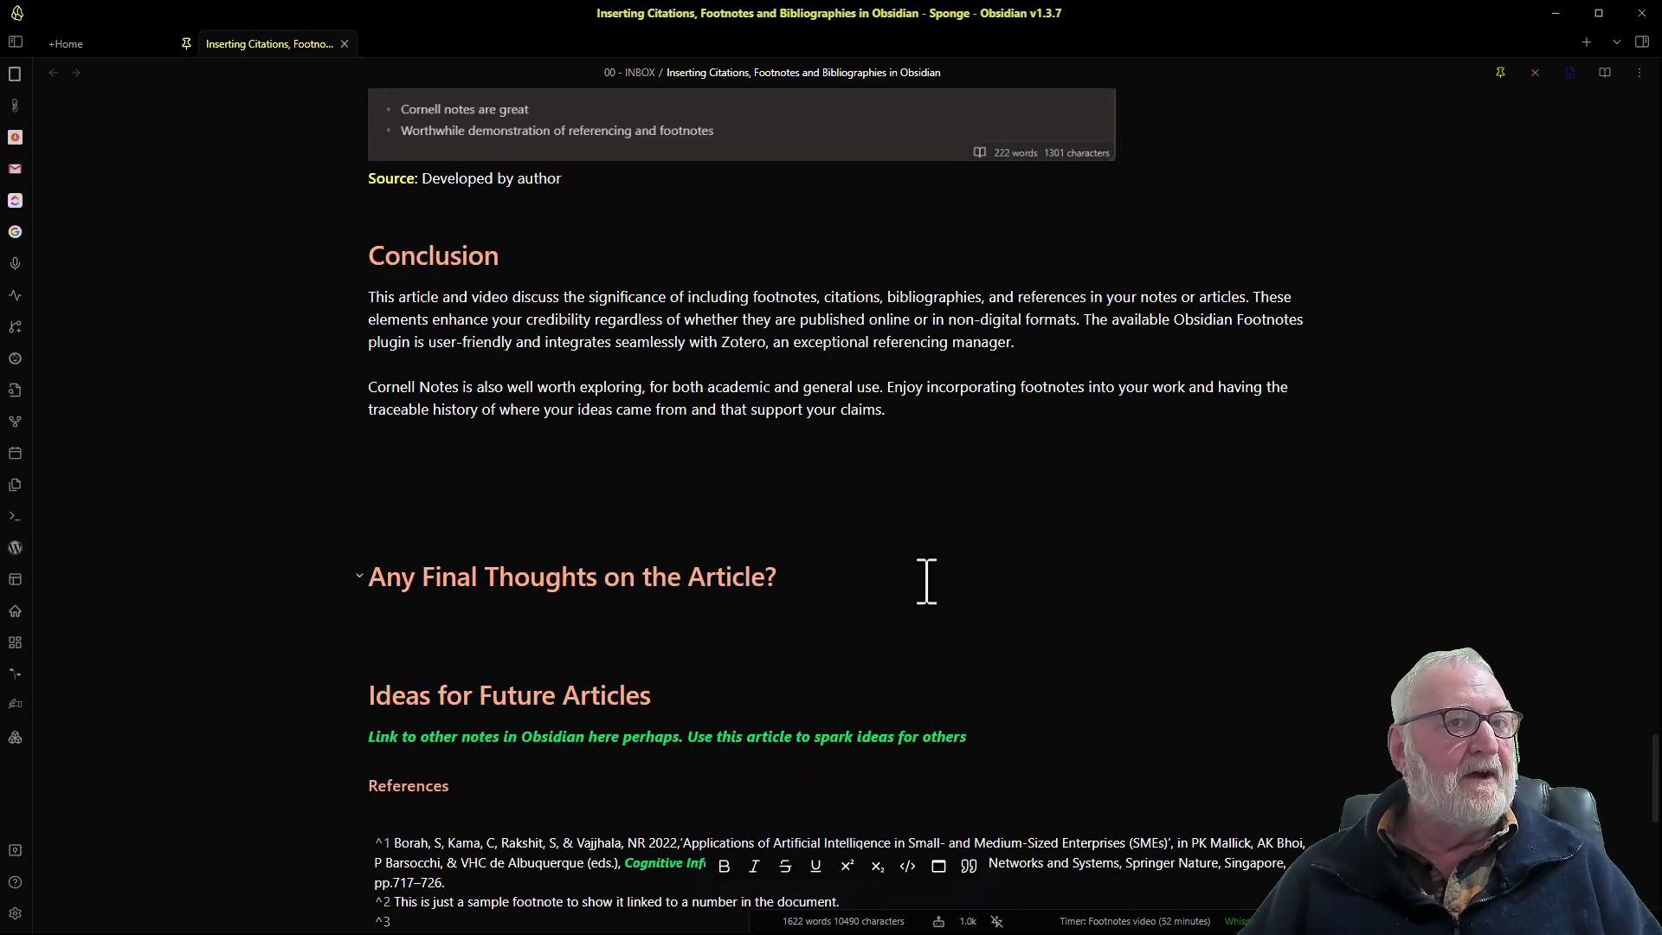
scroll(991, 610, "down", 1)
scroll(991, 611, "down", 5)
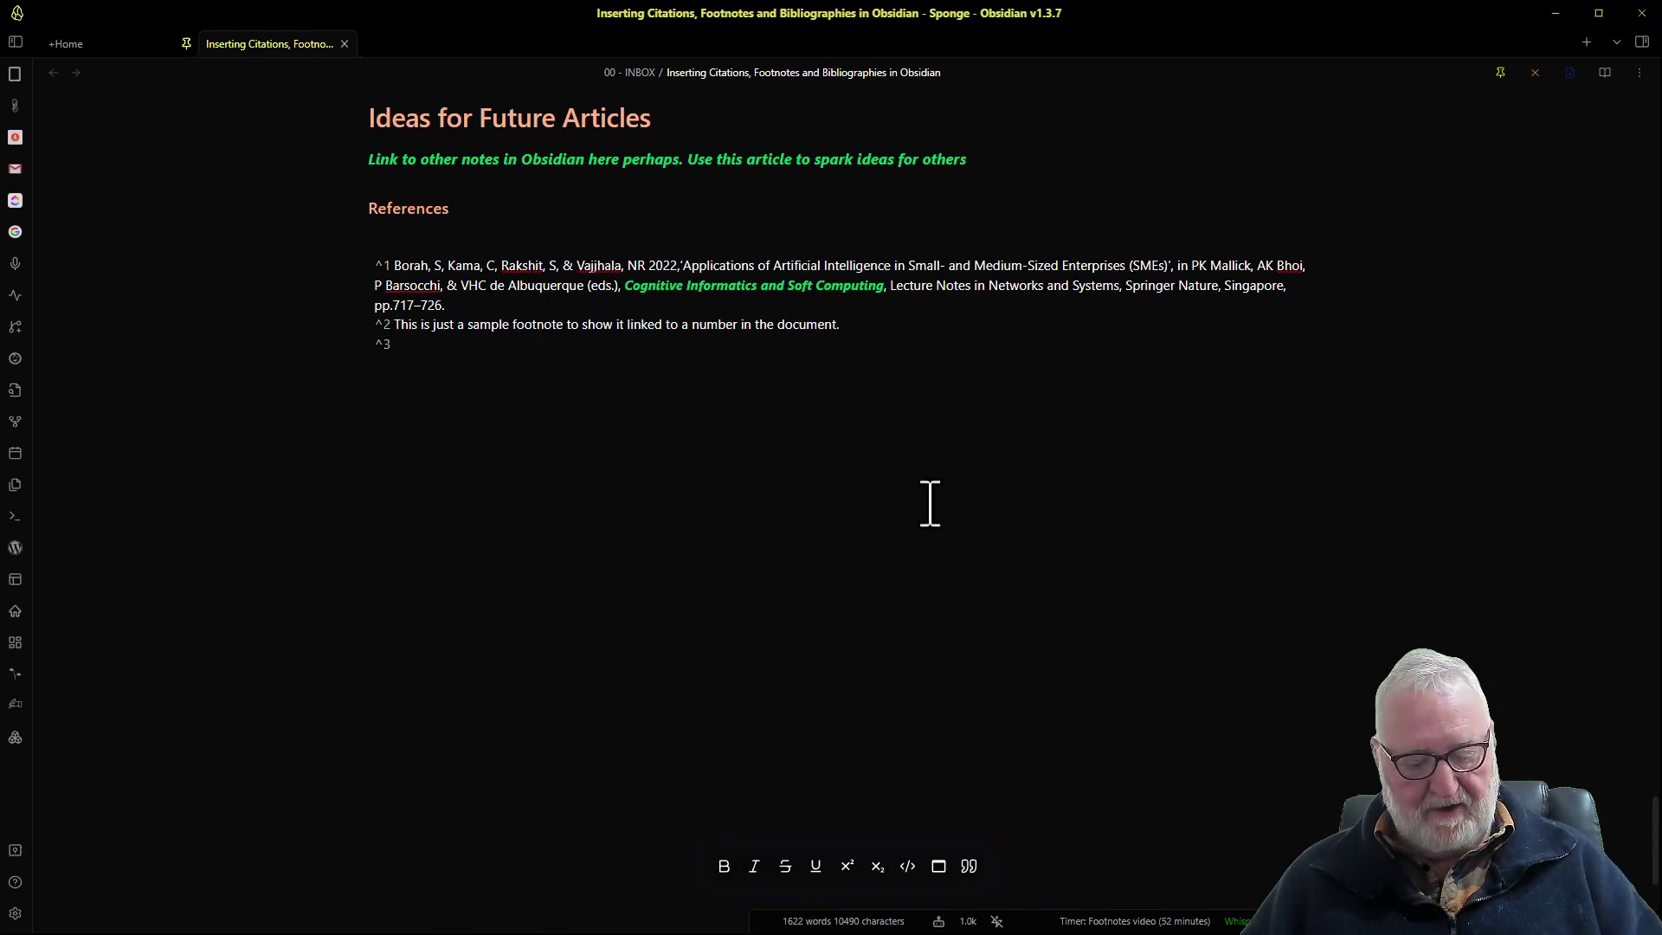
type("Stahl, BC, Antoniou, J, Ryan, M, Macnish, K, & Jiya, T 2022, ‘Organisational responses to the ethical issues of artificial intelligence’, AI & SOCIETY March, Vol. 37, No. 1, pp. 23–37.")
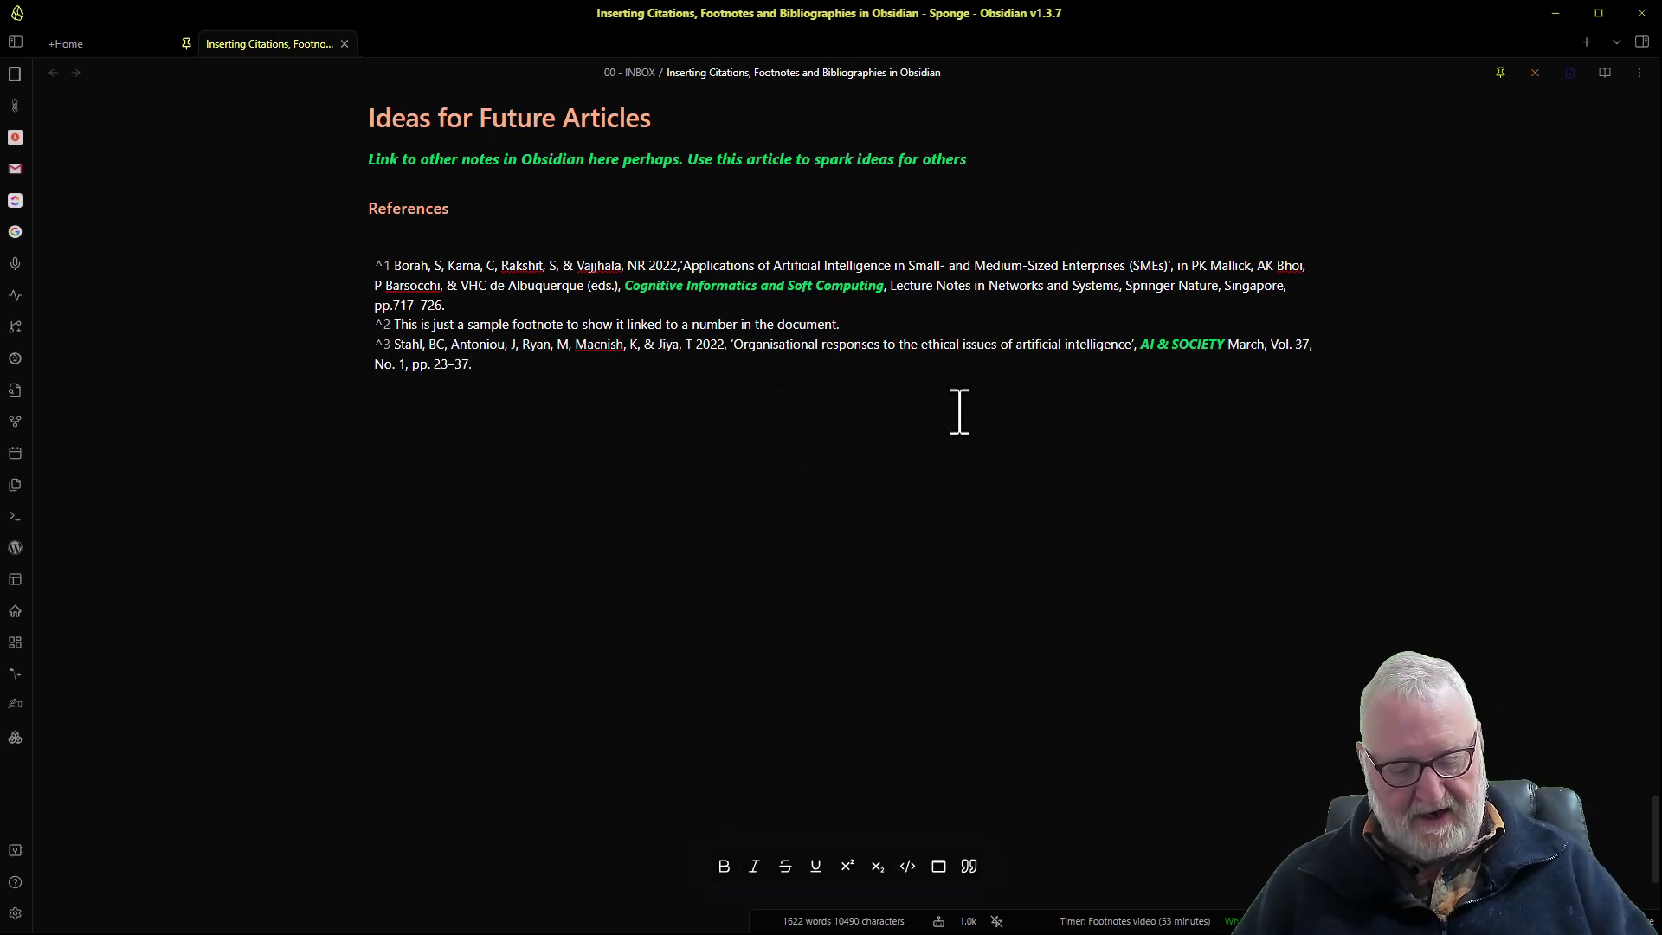
scroll(979, 445, "up", 15)
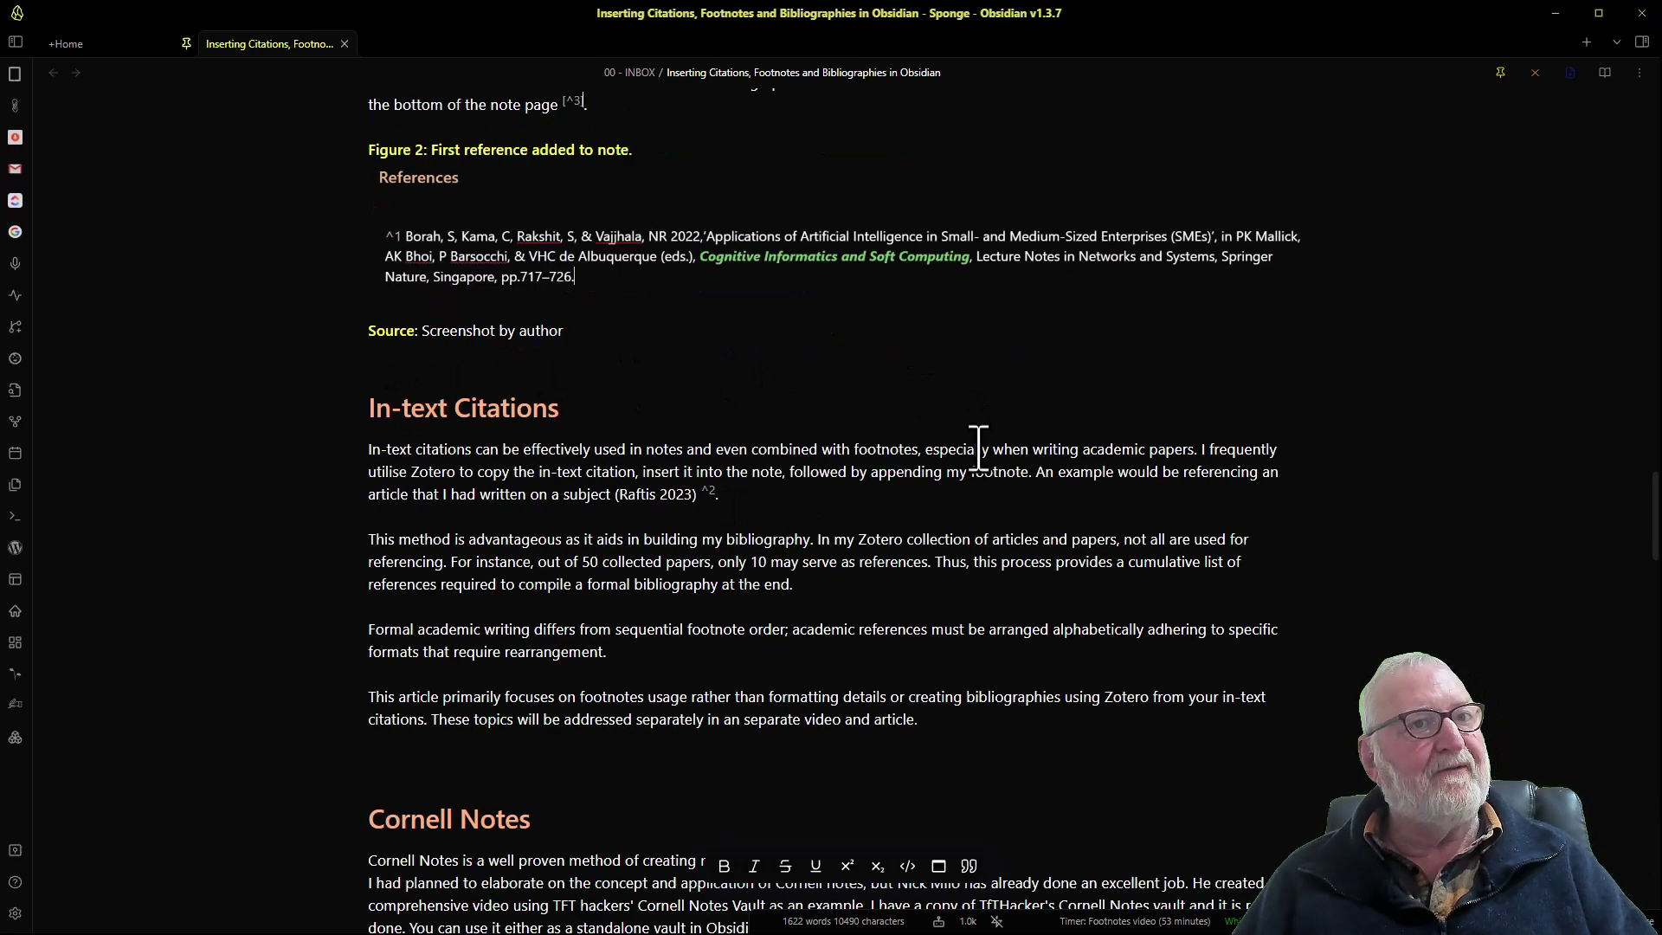
scroll(761, 285, "up", 3)
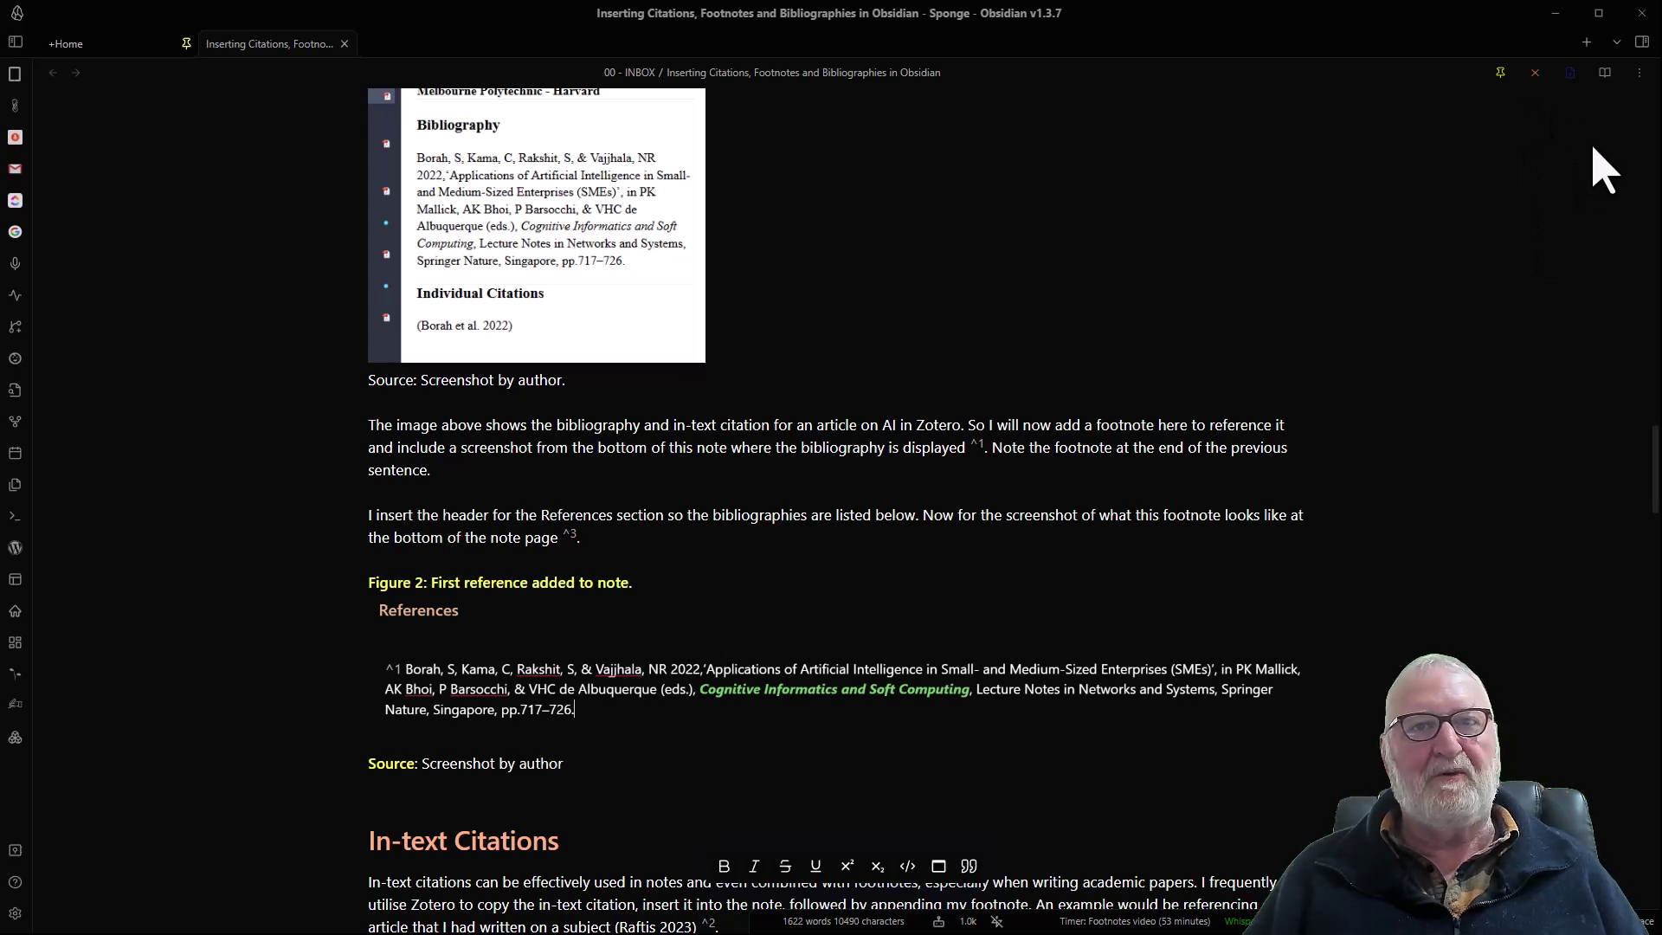
In reading view, follow footnote 2 to its References entry, back to the text, and again
left_click(1604, 73)
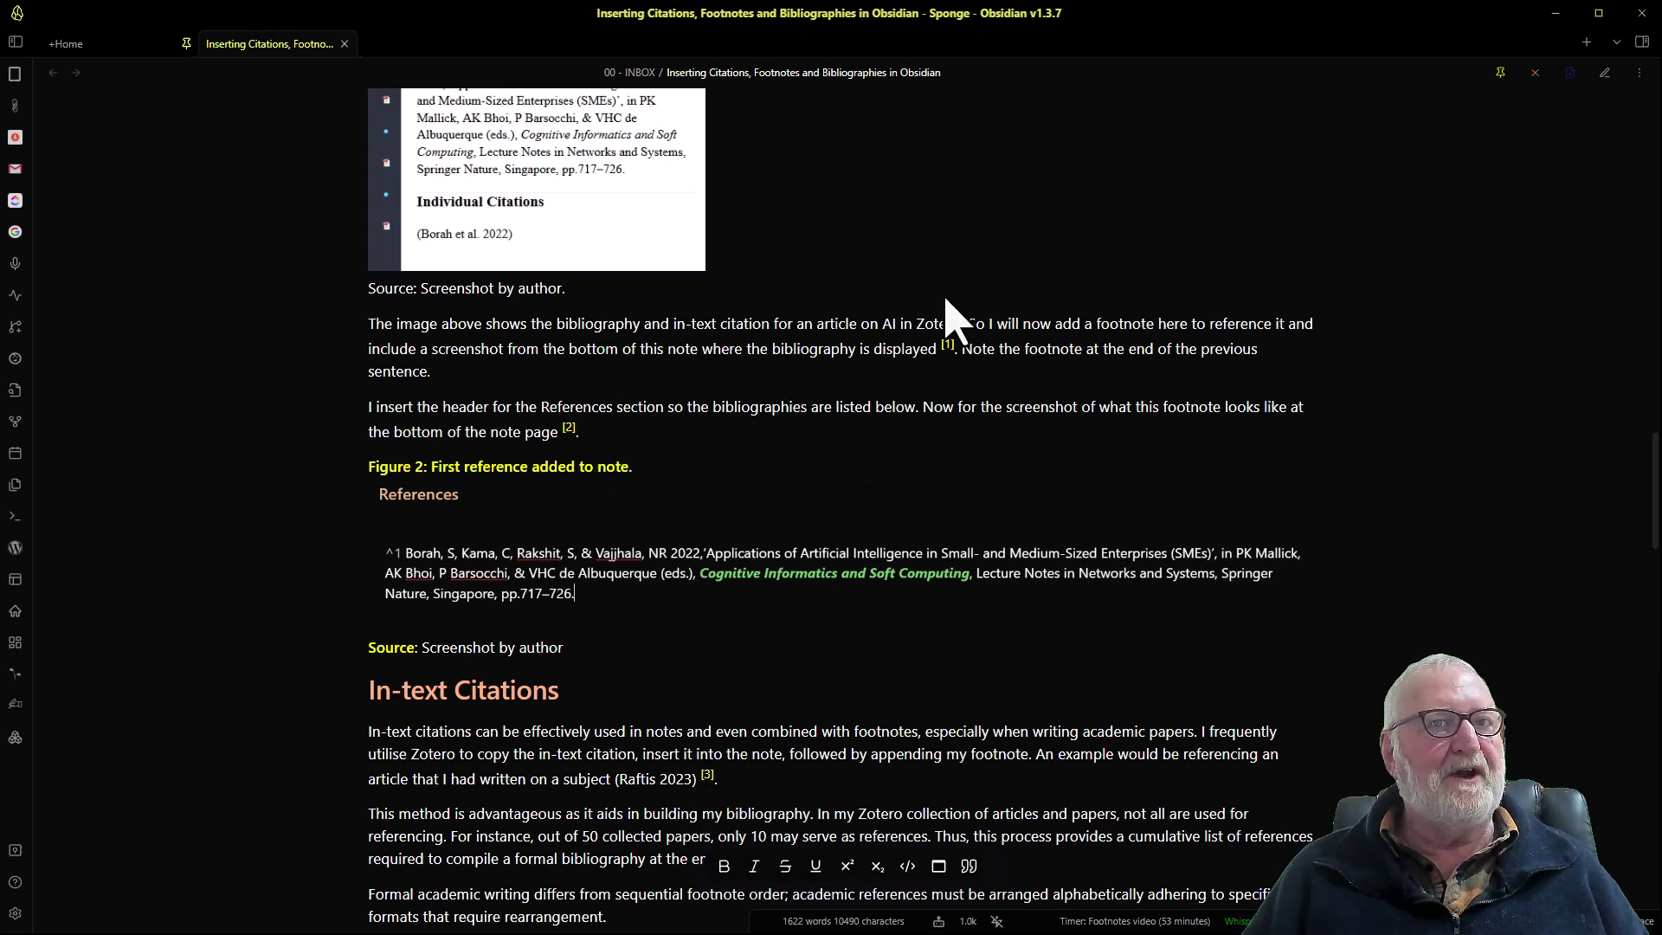
left_click(569, 430)
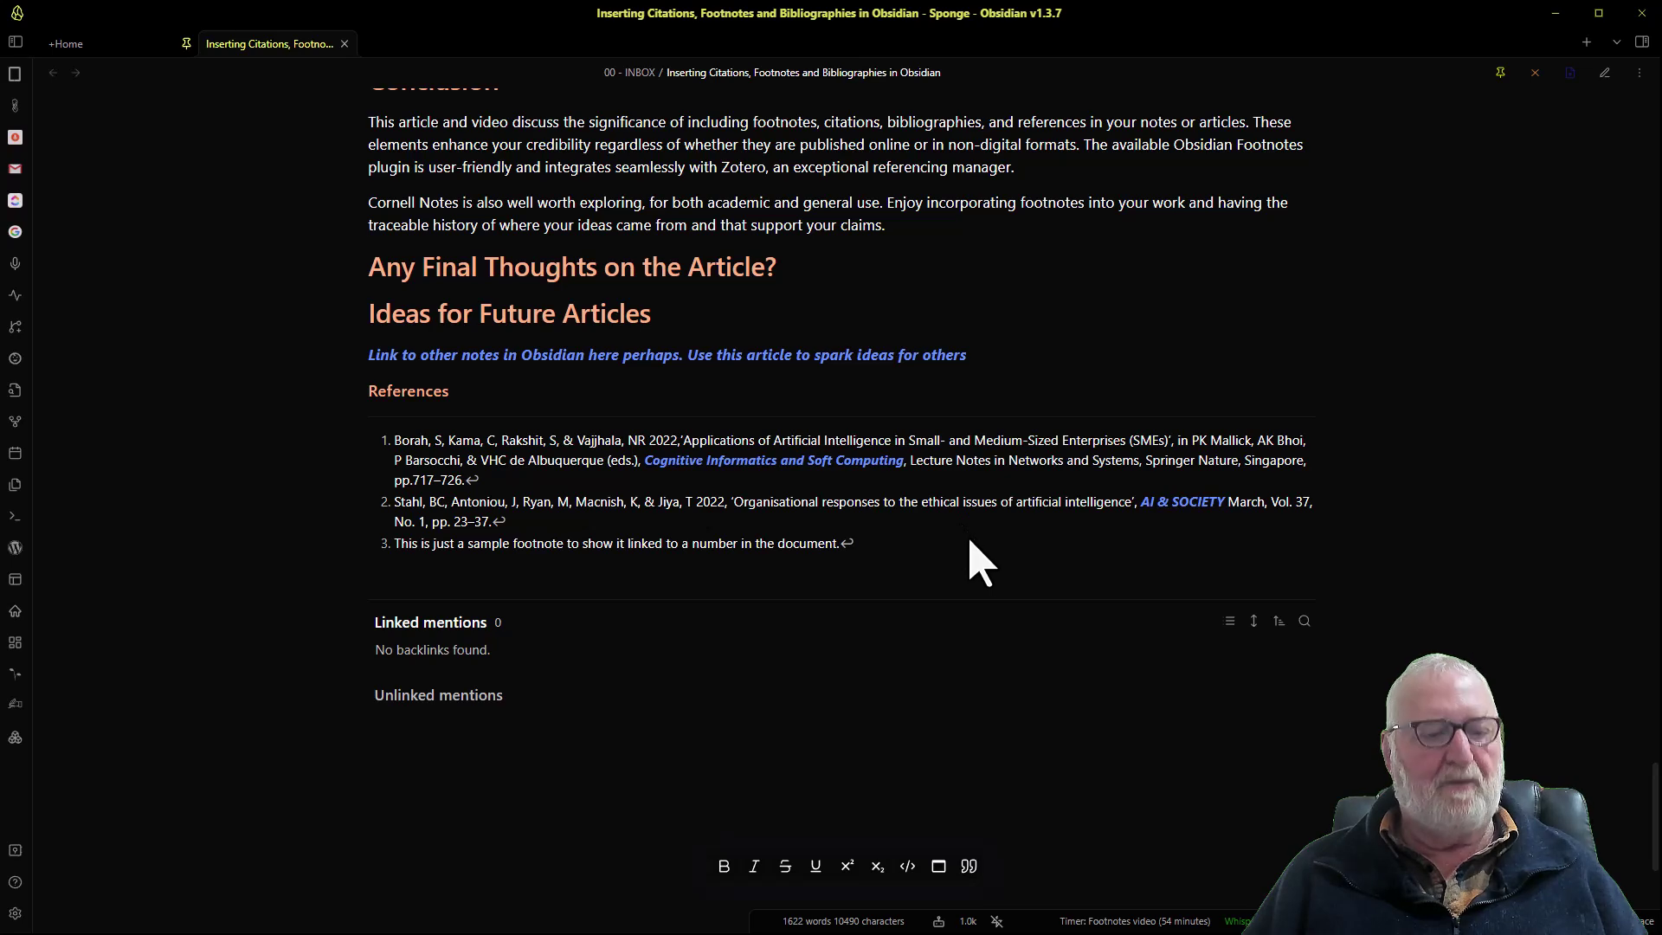
left_click(500, 522)
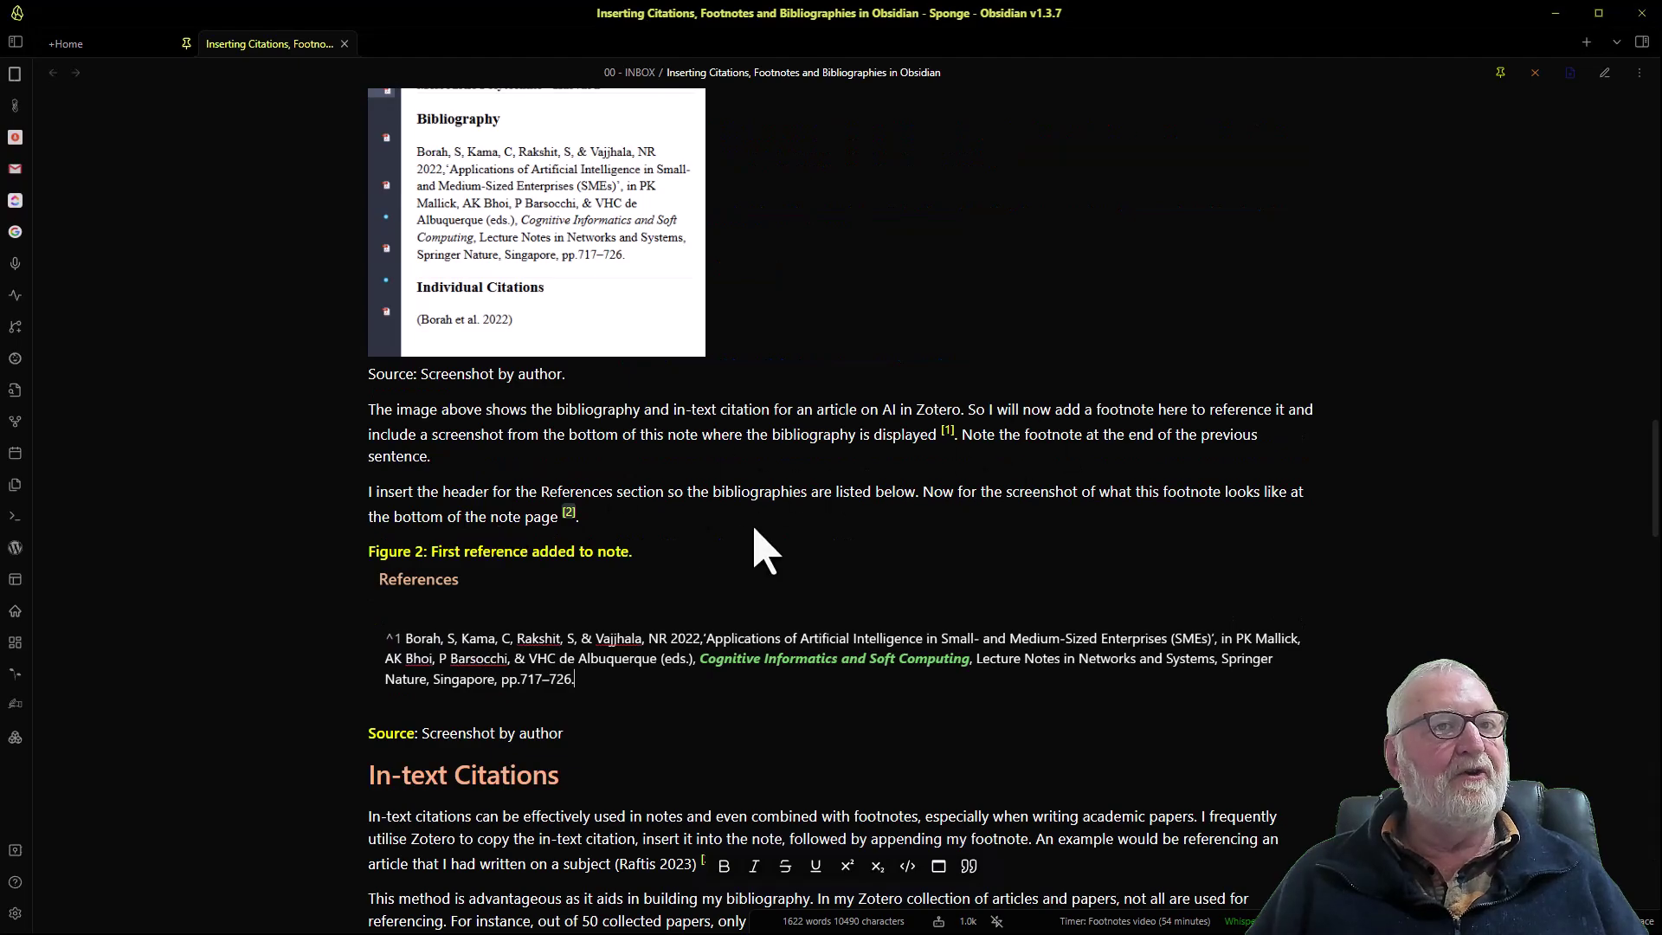
left_click(568, 519)
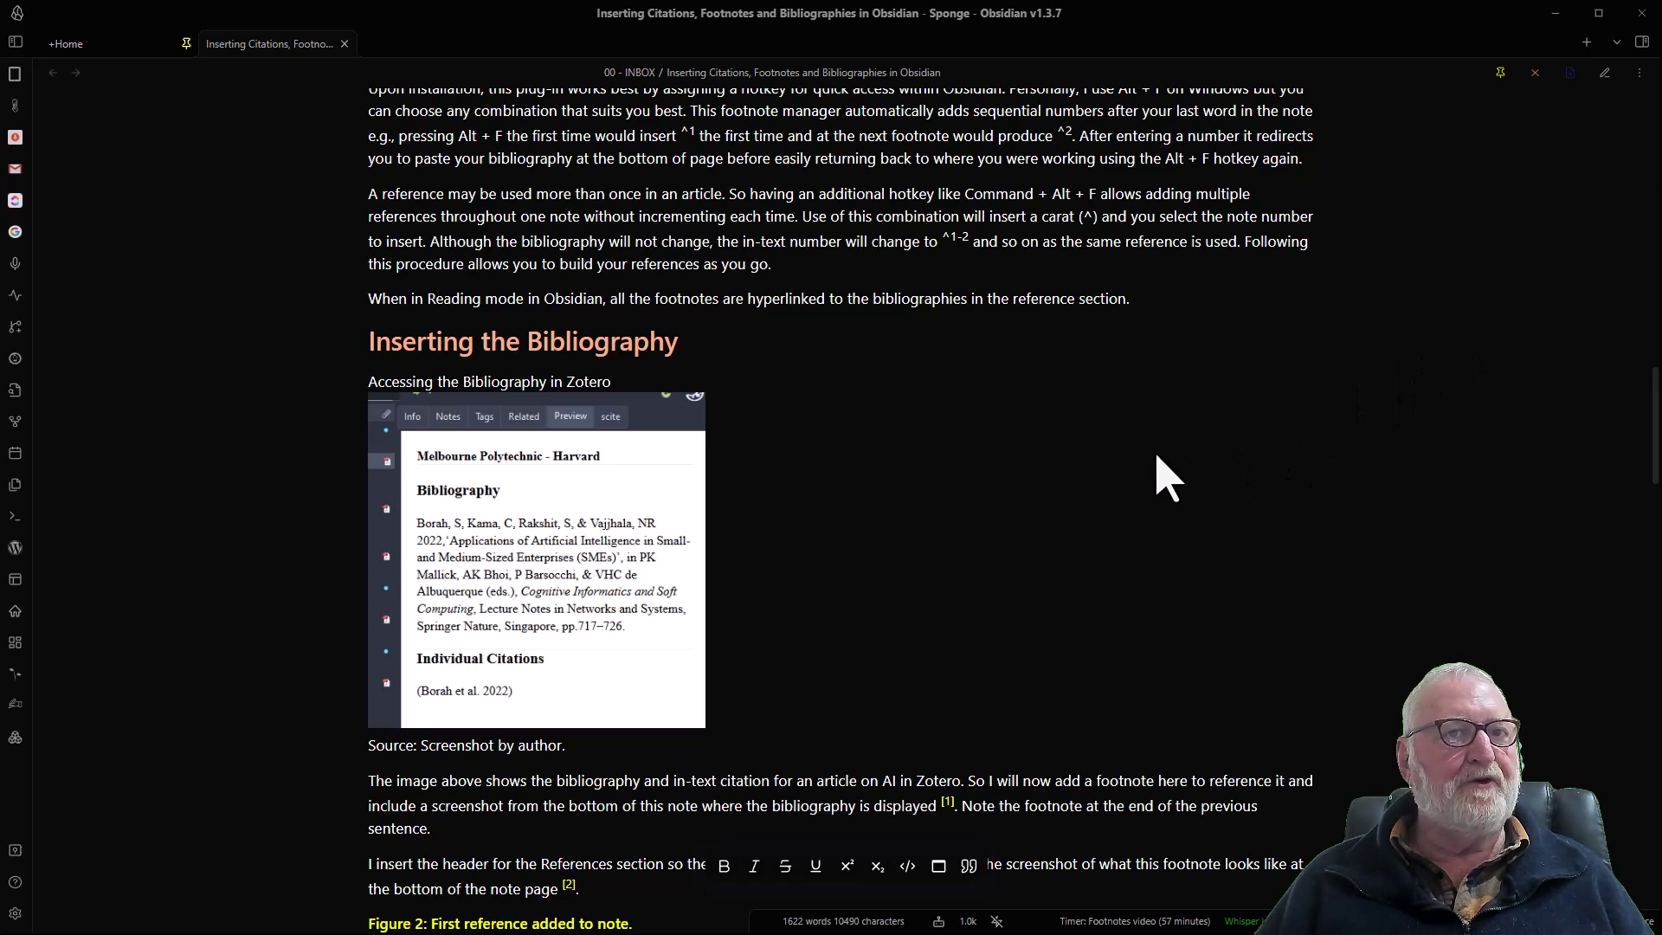
scroll(1193, 452, "down", 2)
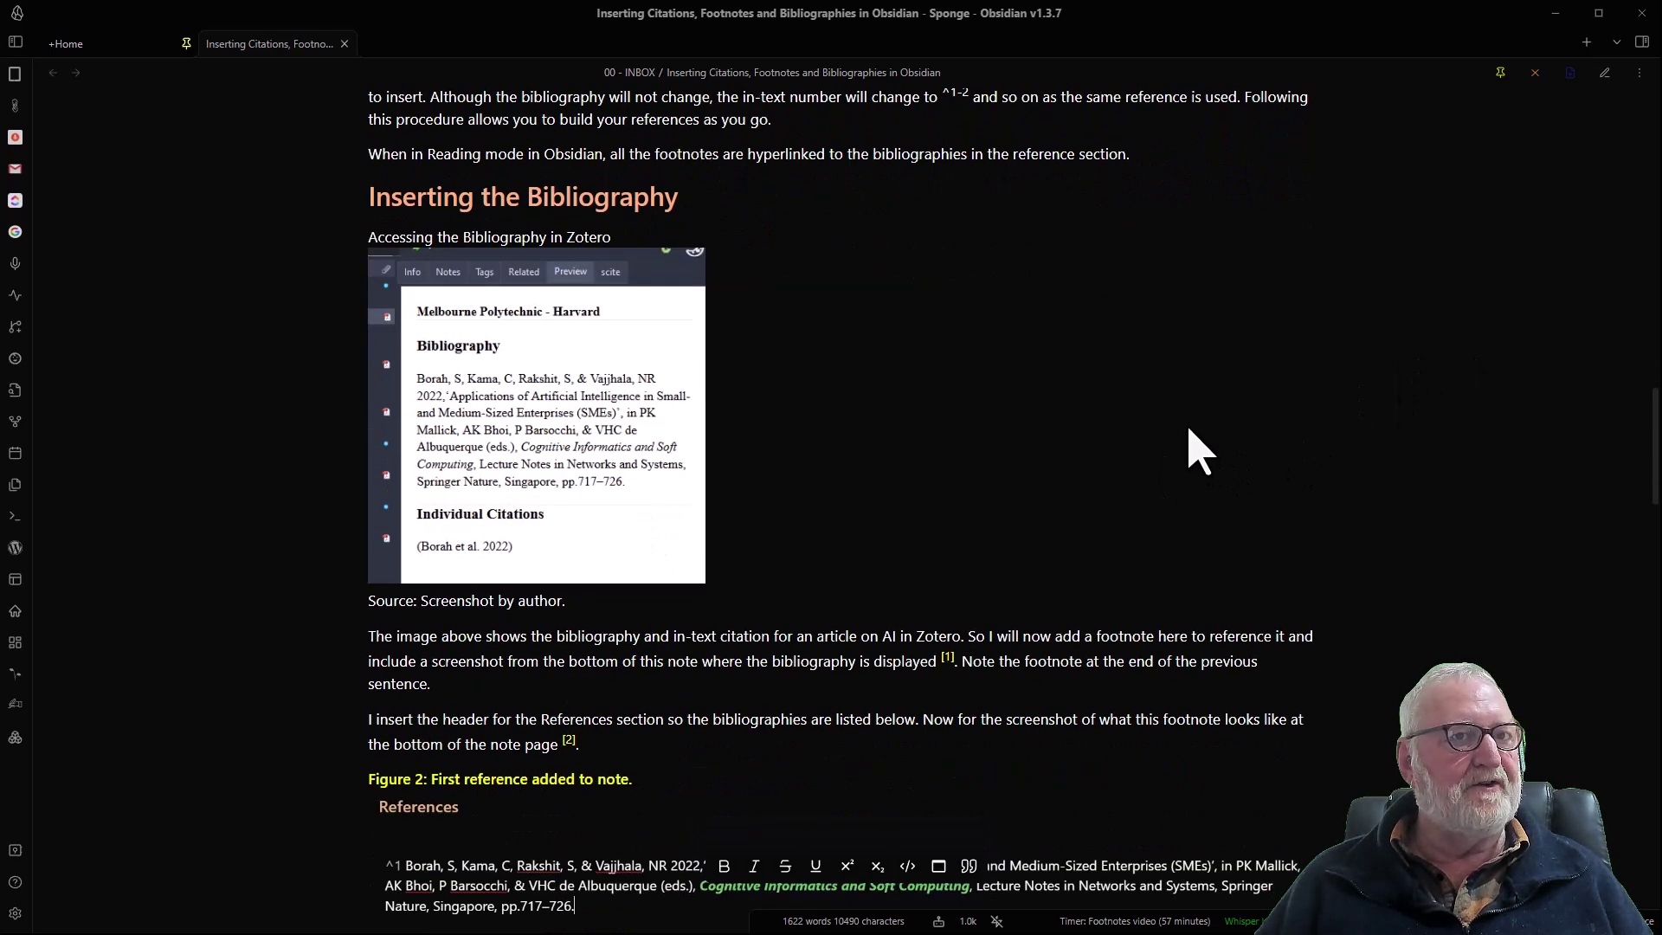
scroll(1192, 450, "down", 2)
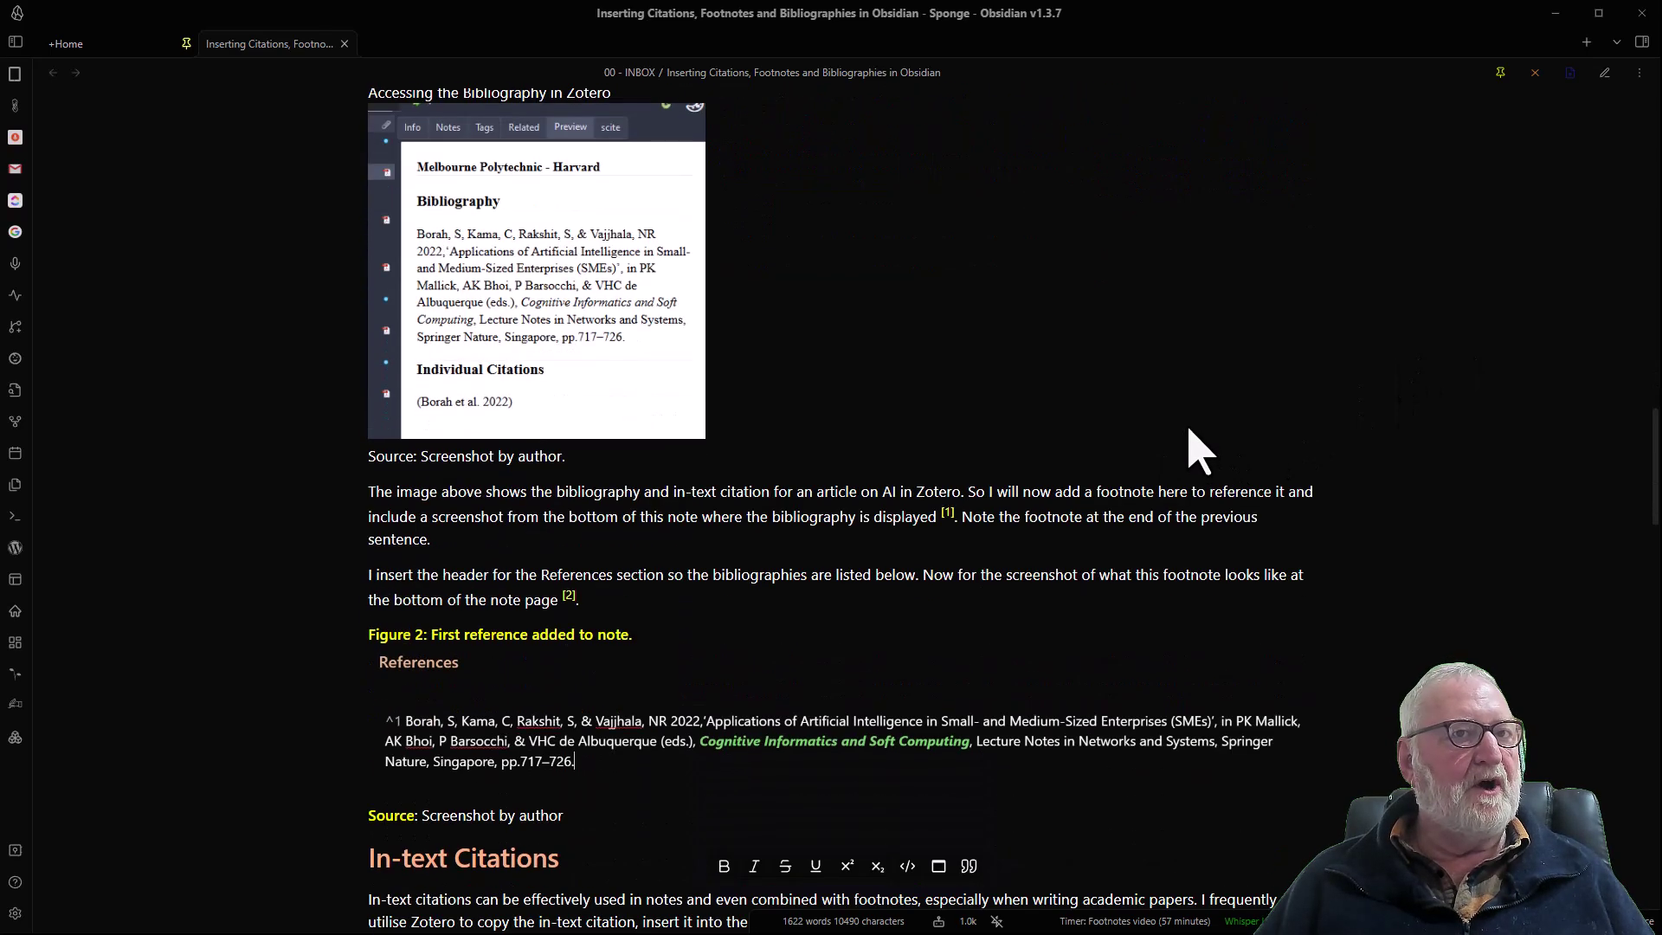
Switch the note back to editing and place the cursor just before footnote marker 3
left_click(1606, 74)
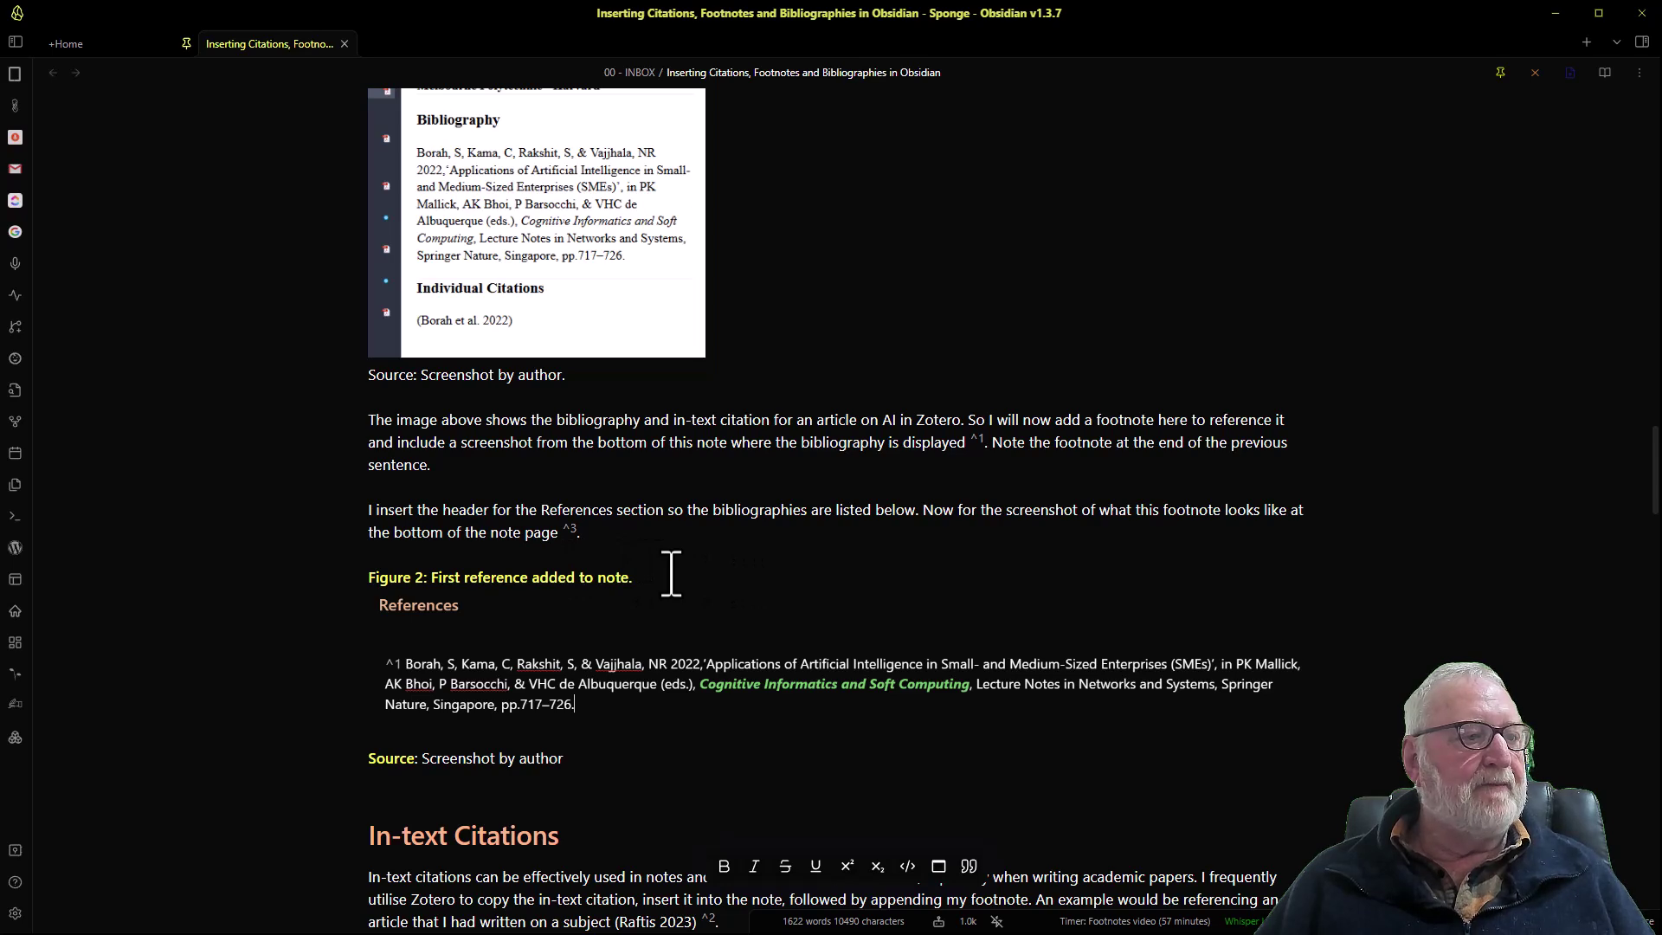
scroll(672, 573, "down", 5)
scroll(673, 571, "up", 2)
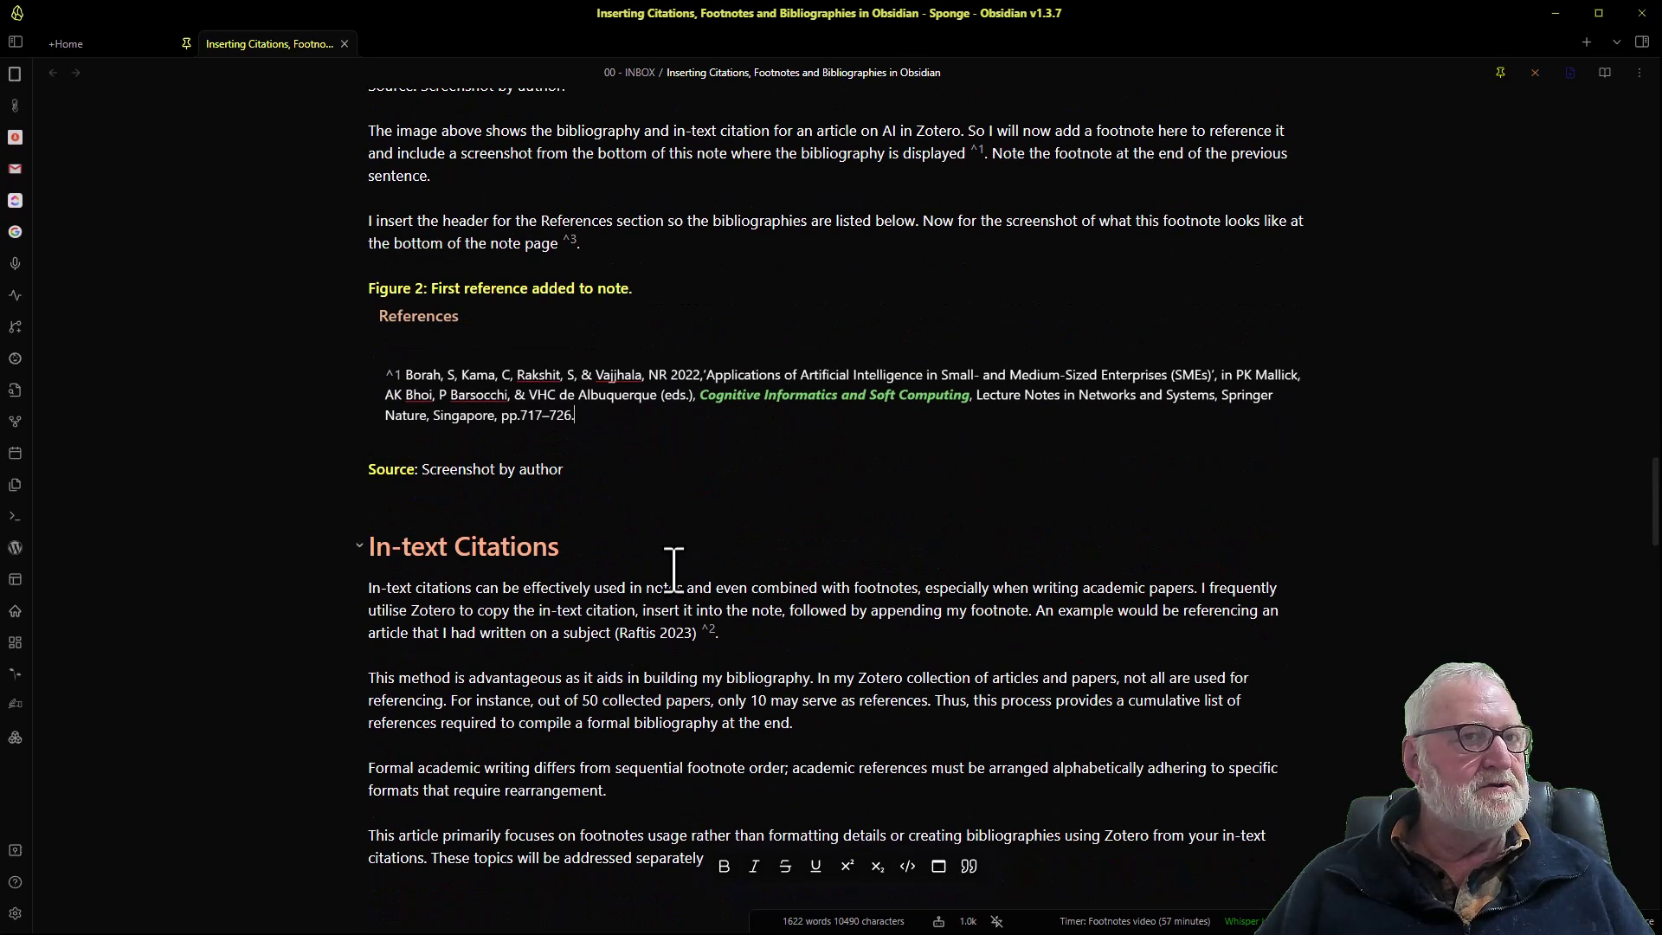
scroll(673, 571, "up", 2)
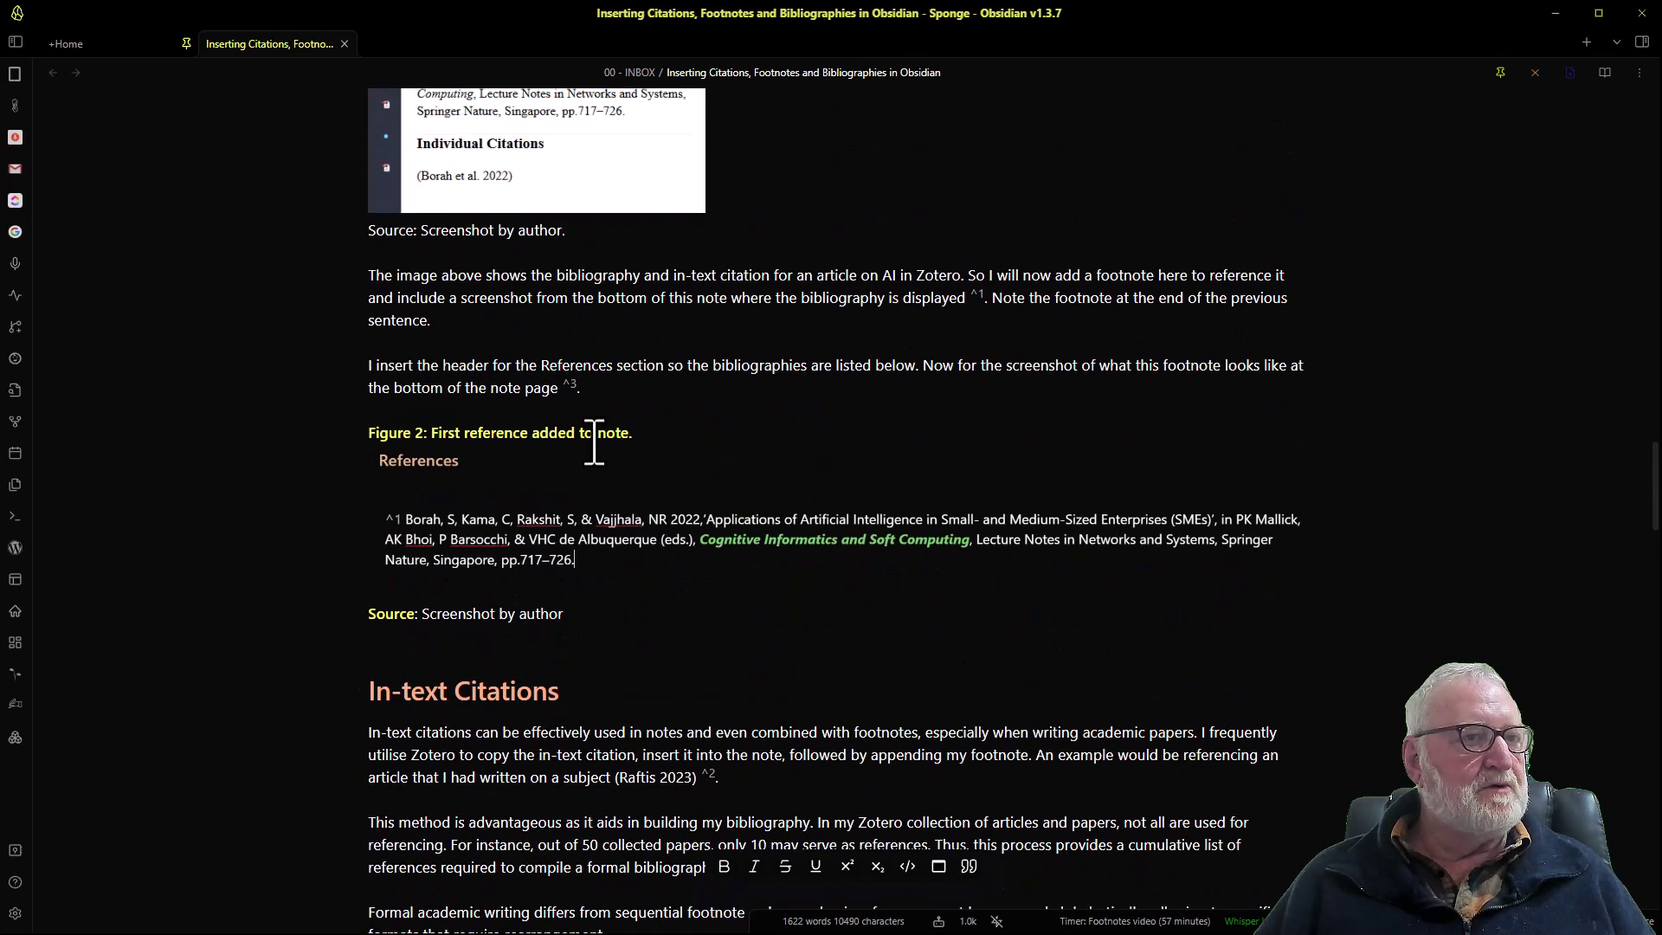
left_click(561, 390)
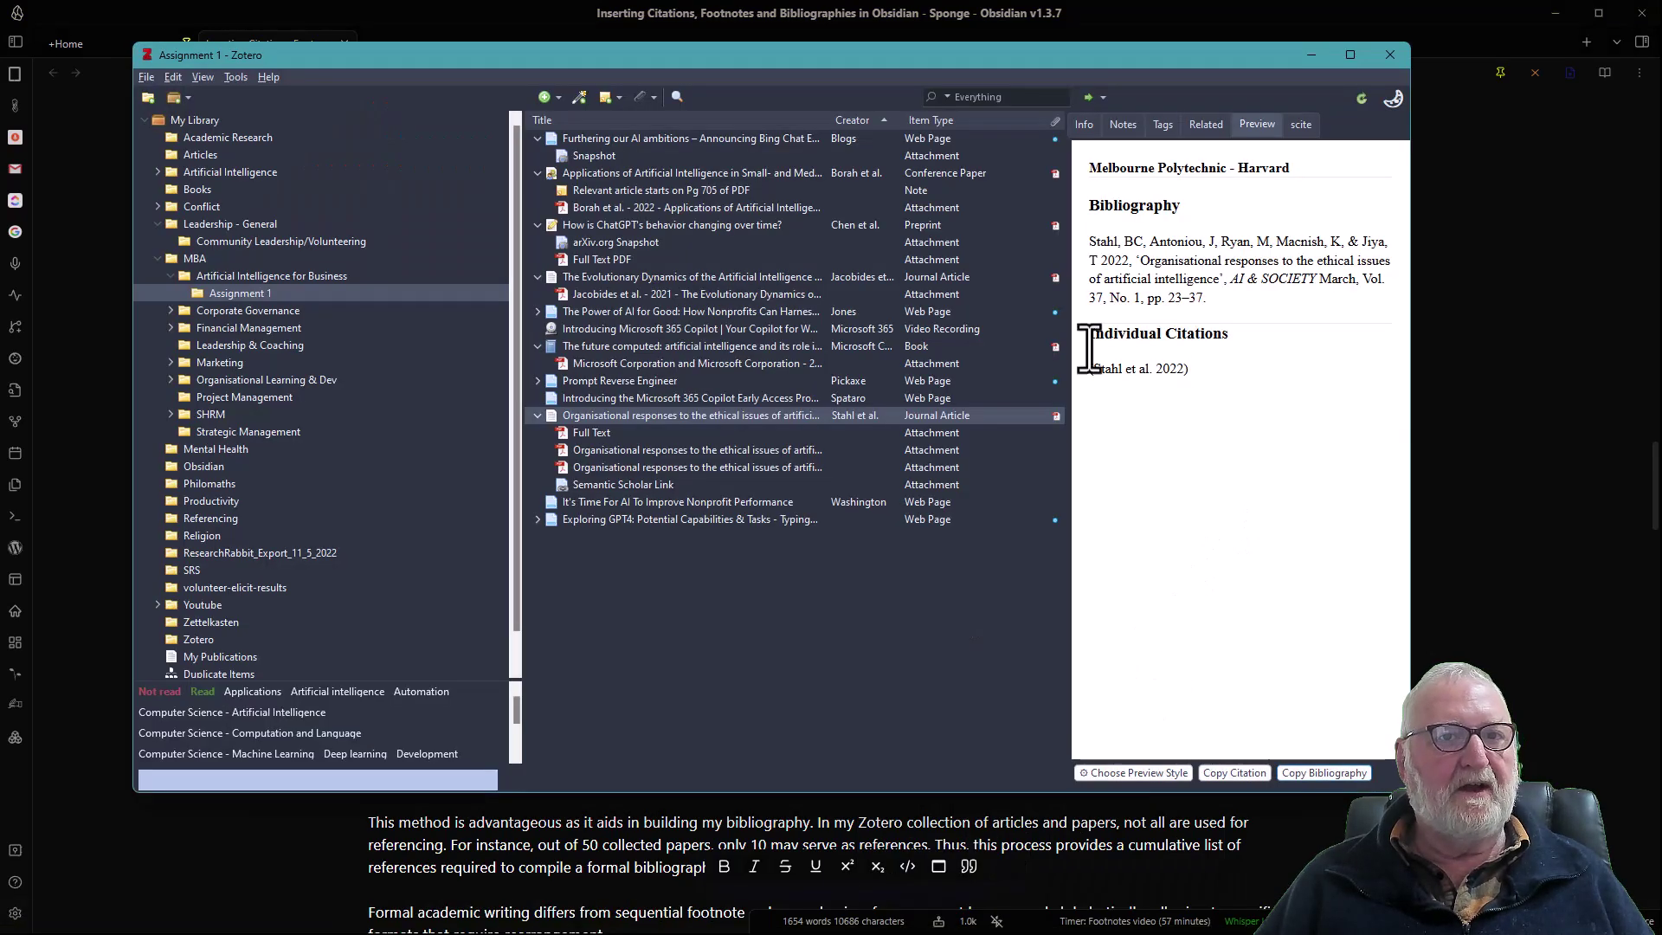
Paste the Zotero in-text citation (Stahl et al. 2022) before footnote 3 and review the note
left_click(1238, 772)
left_click(1502, 616)
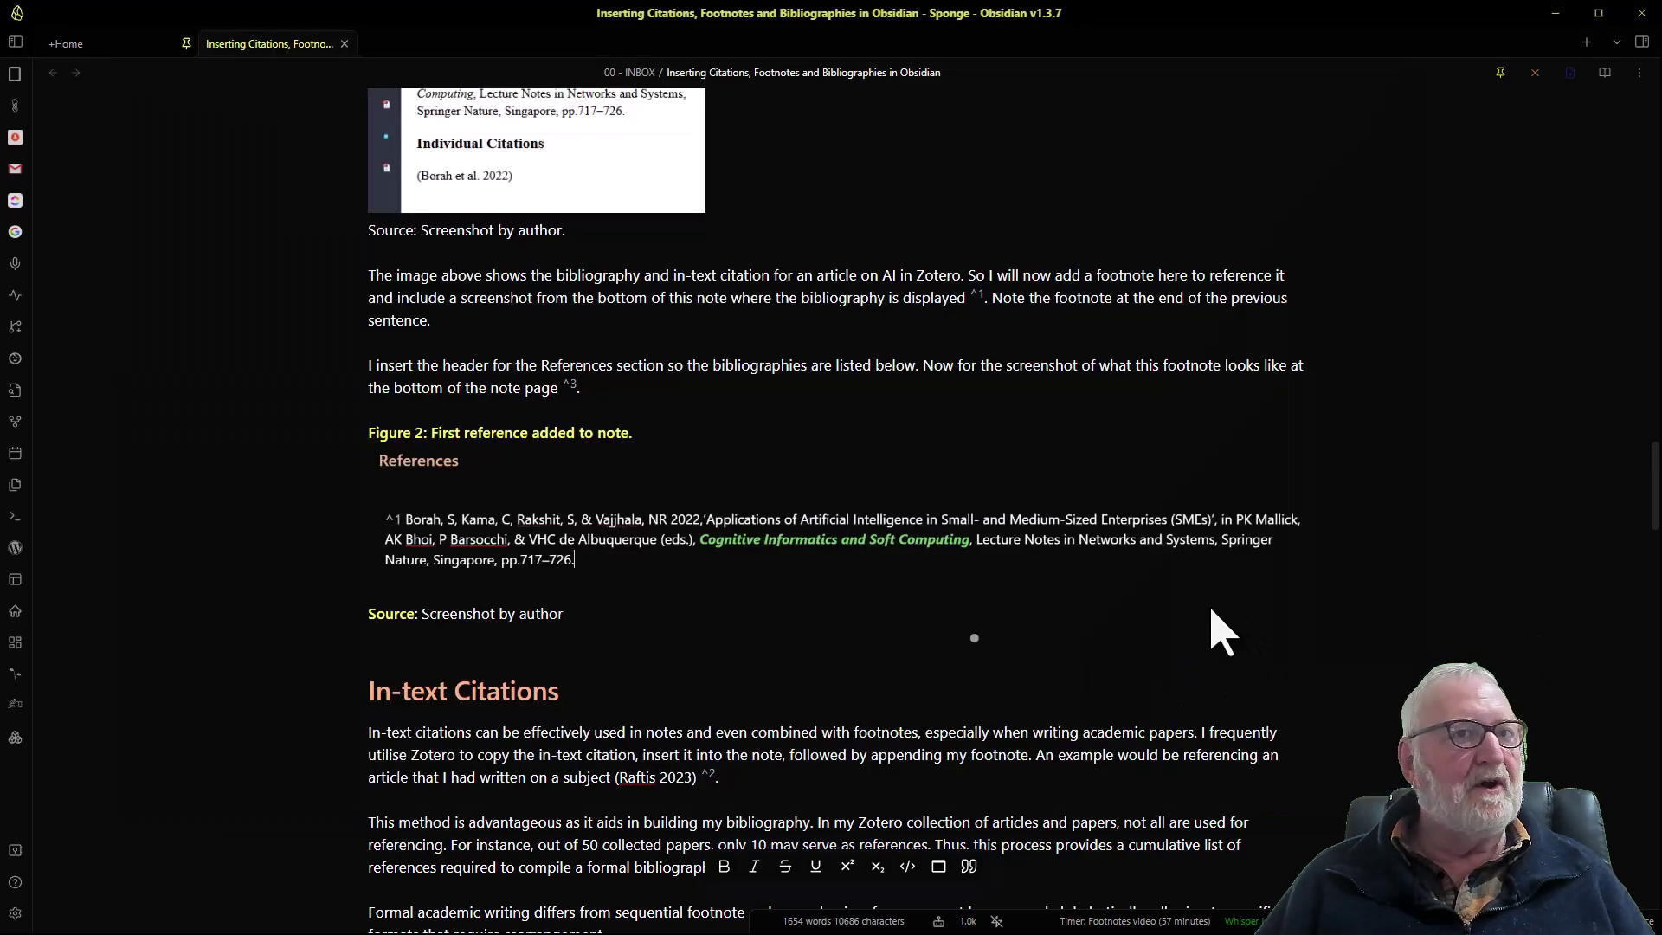
left_click(562, 383)
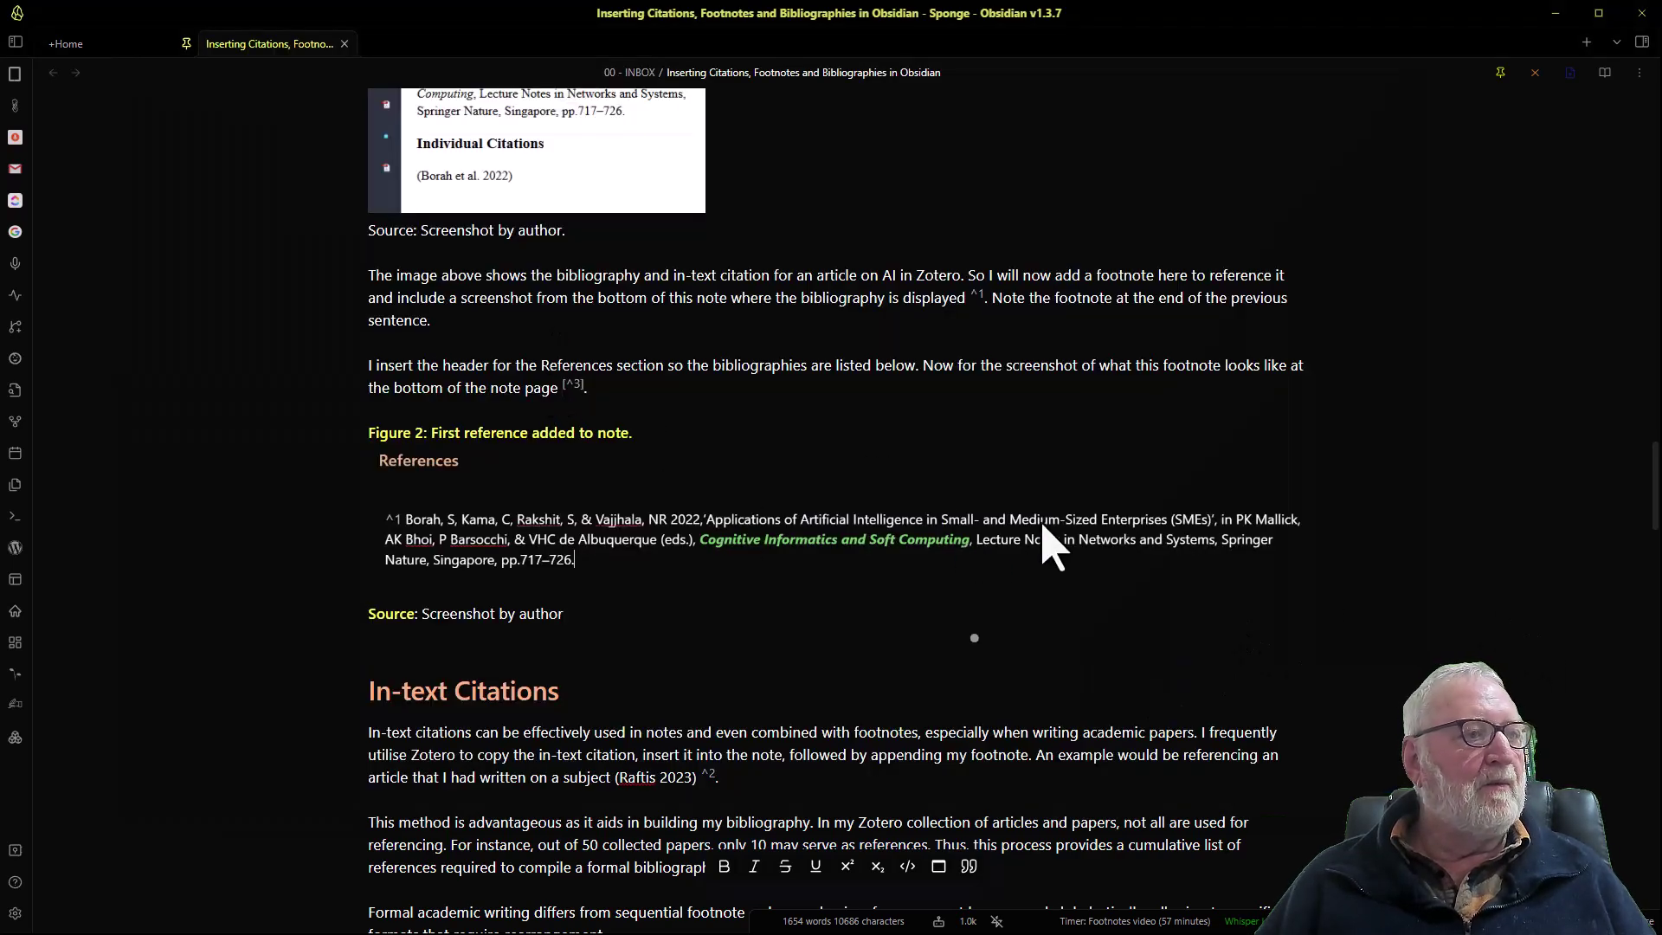
type("(Stahl et al. 2022)")
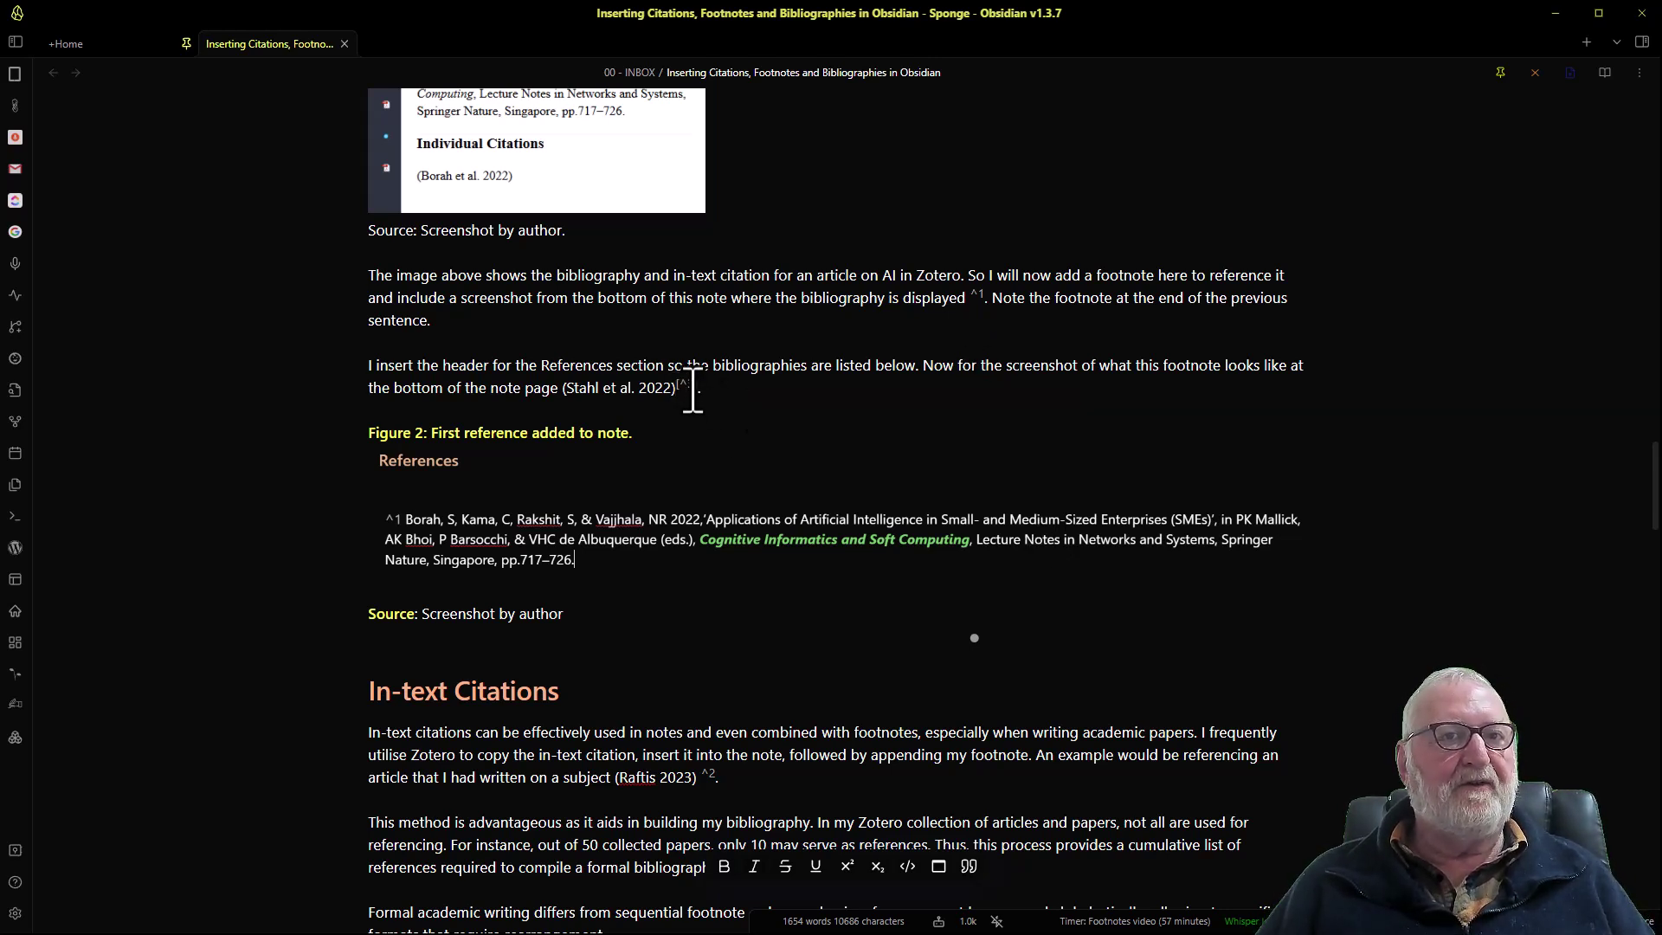
scroll(987, 493, "down", 2)
scroll(984, 481, "down", 1)
scroll(975, 481, "down", 7)
scroll(974, 481, "down", 5)
scroll(974, 482, "down", 7)
scroll(974, 494, "down", 5)
scroll(969, 482, "down", 5)
scroll(968, 482, "down", 10)
scroll(839, 475, "up", 3)
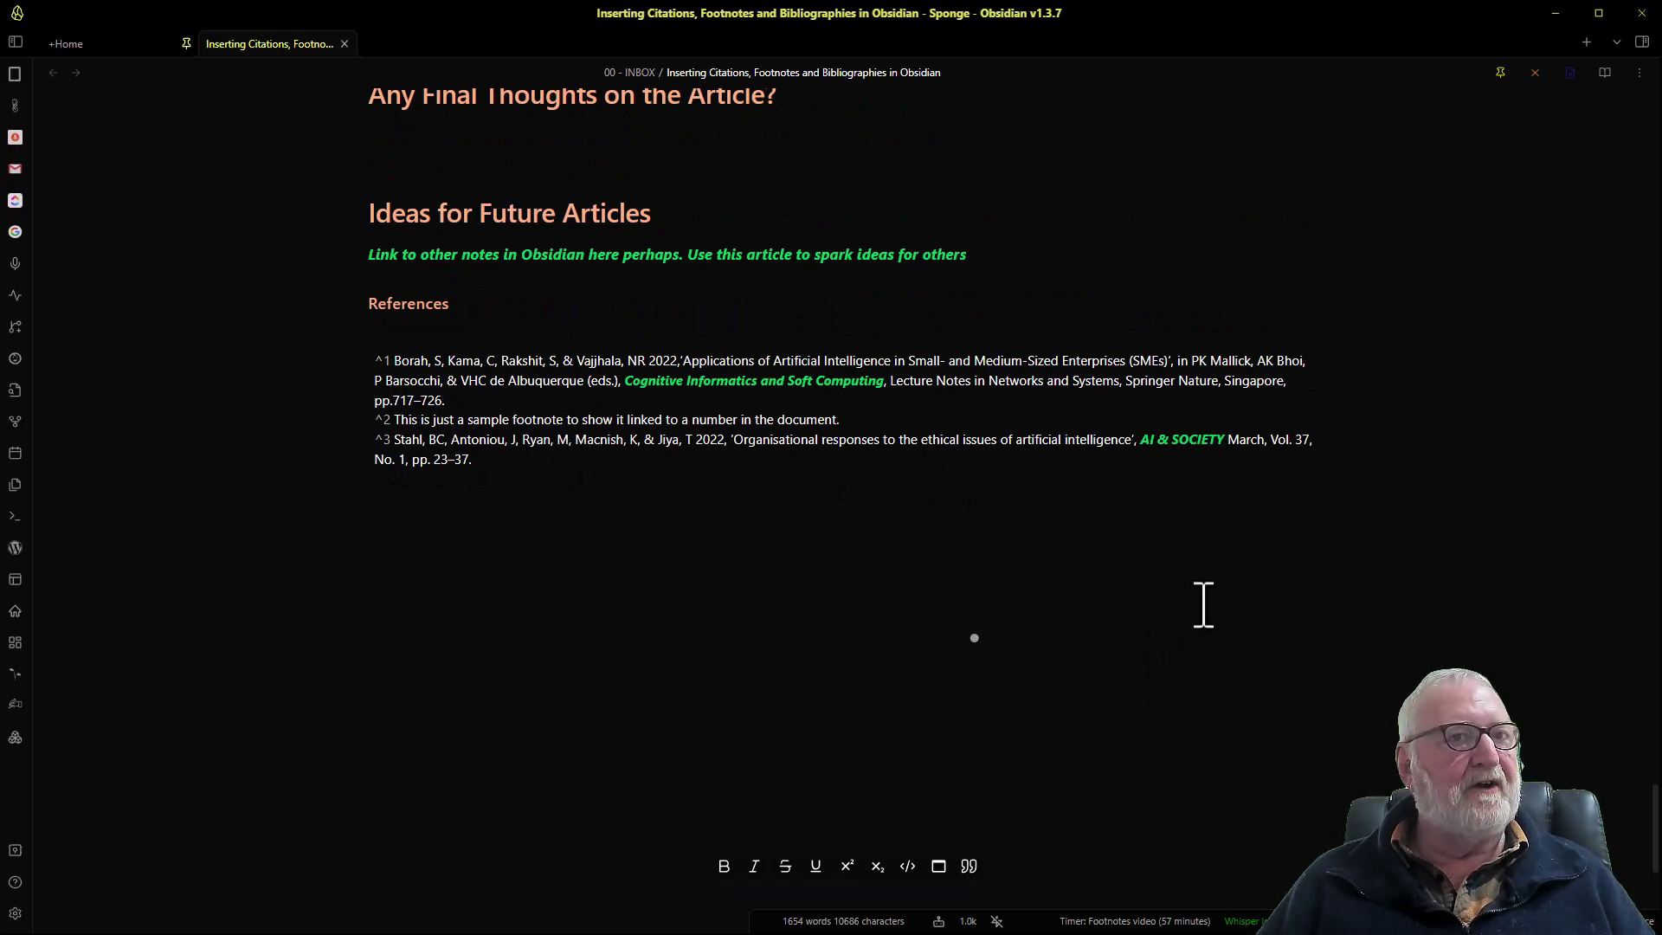
scroll(938, 500, "up", 2)
scroll(942, 588, "up", 8)
scroll(951, 636, "up", 5)
scroll(952, 623, "up", 5)
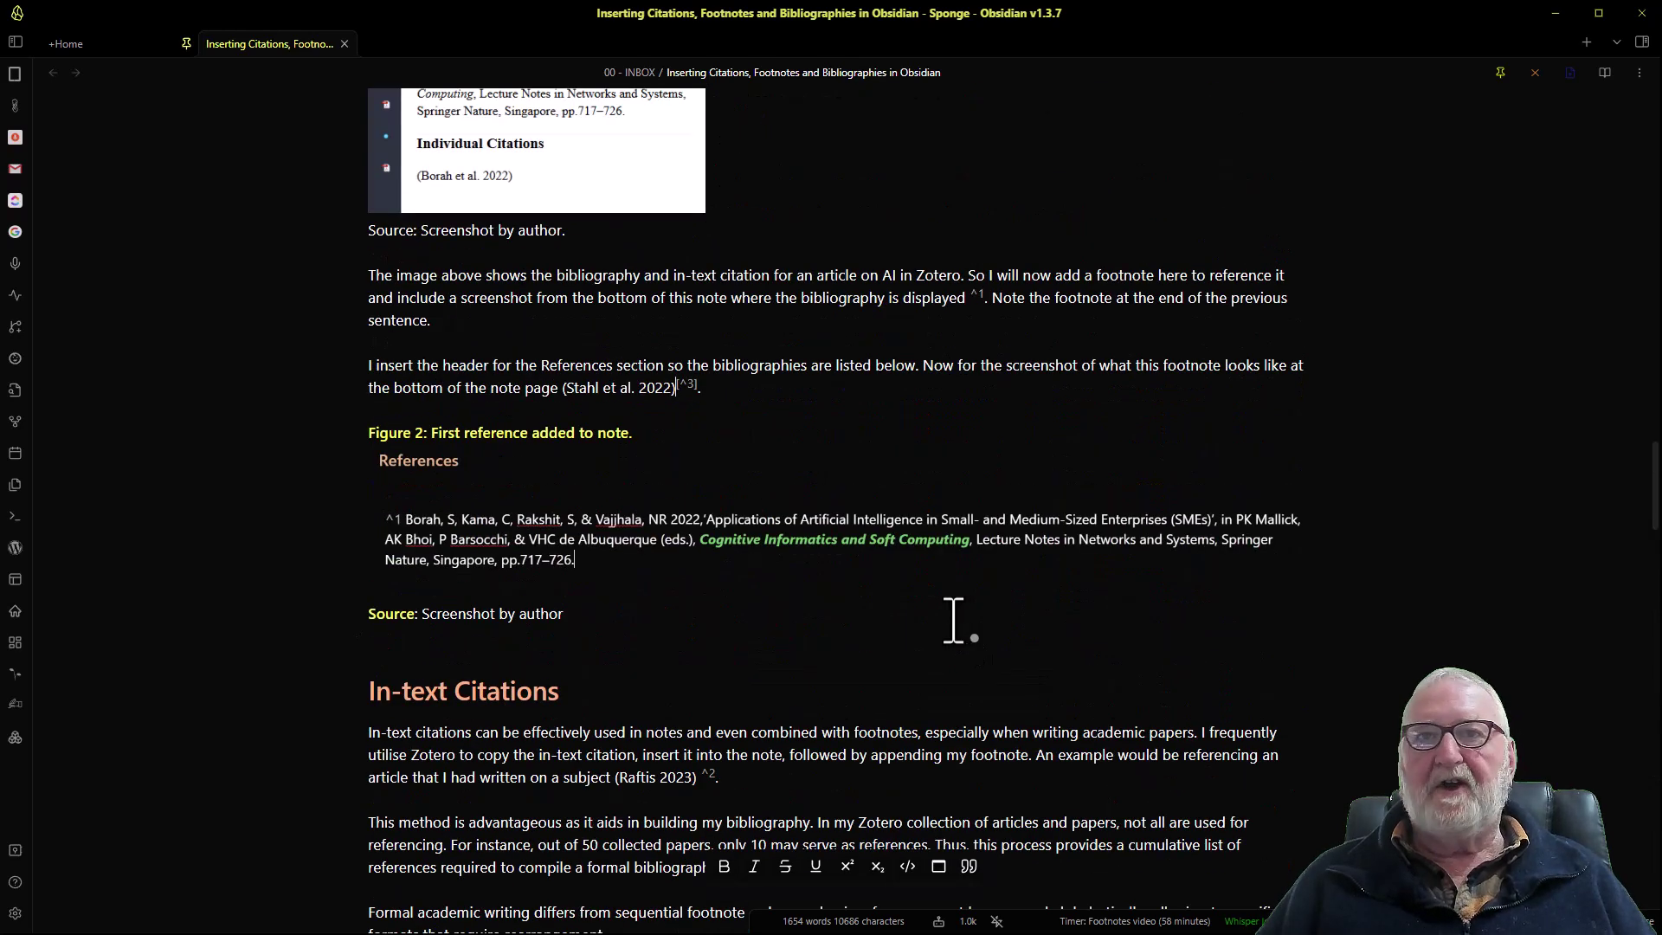
scroll(938, 619, "up", 2)
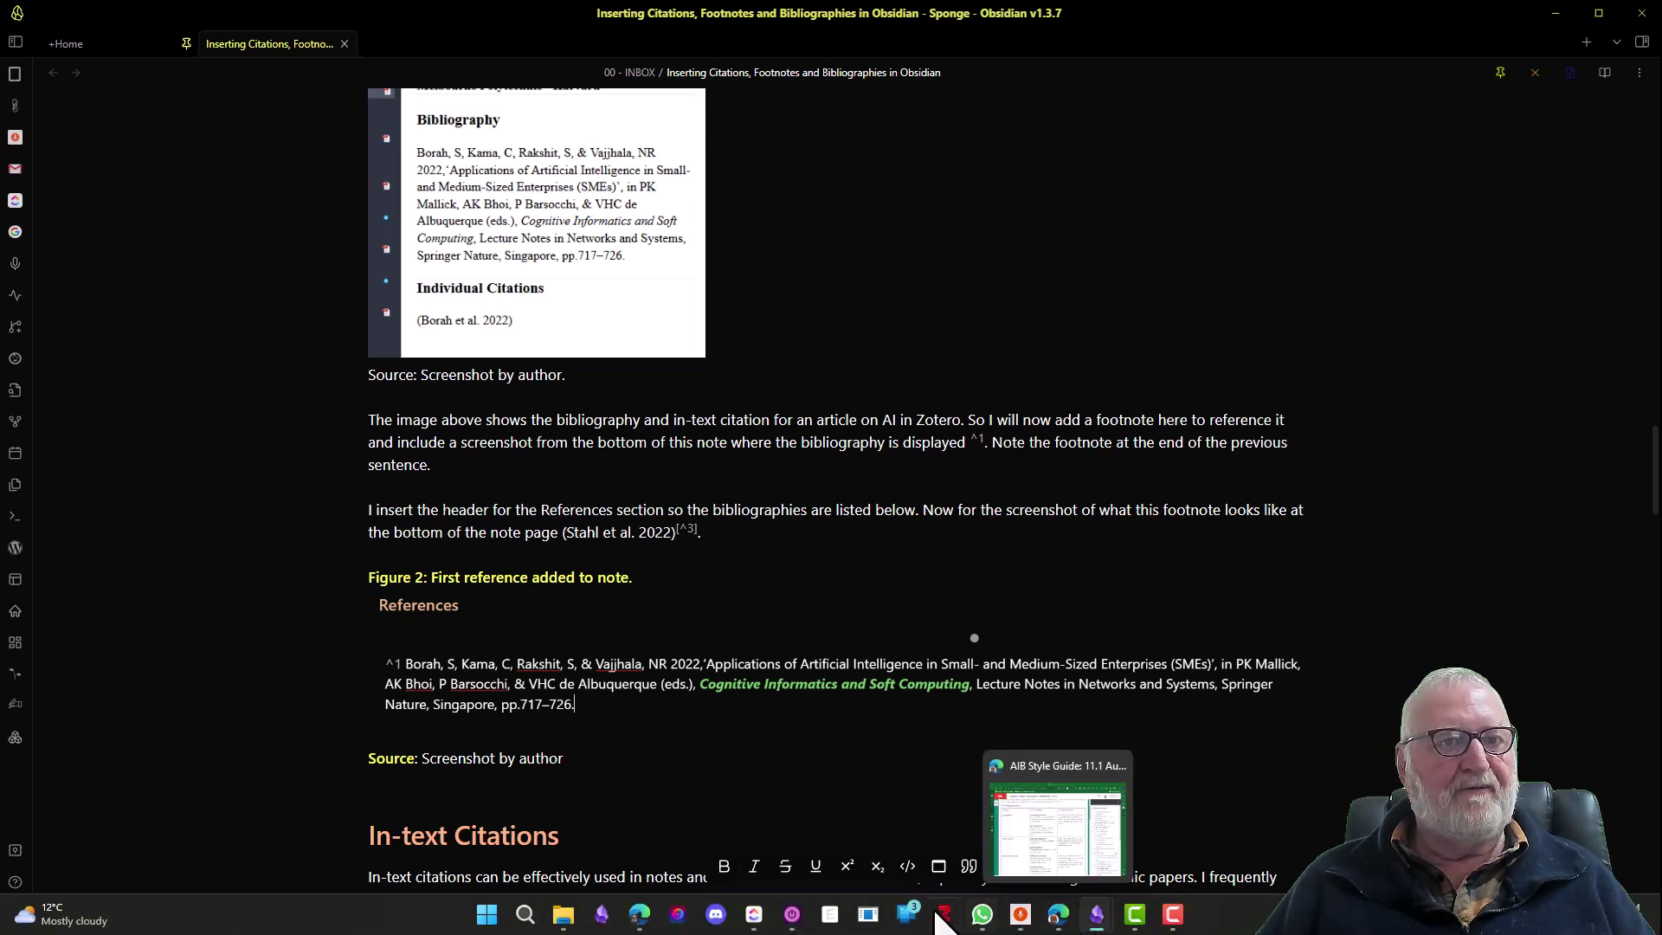
Bring the Zotero library window back in front of the note
left_click(944, 914)
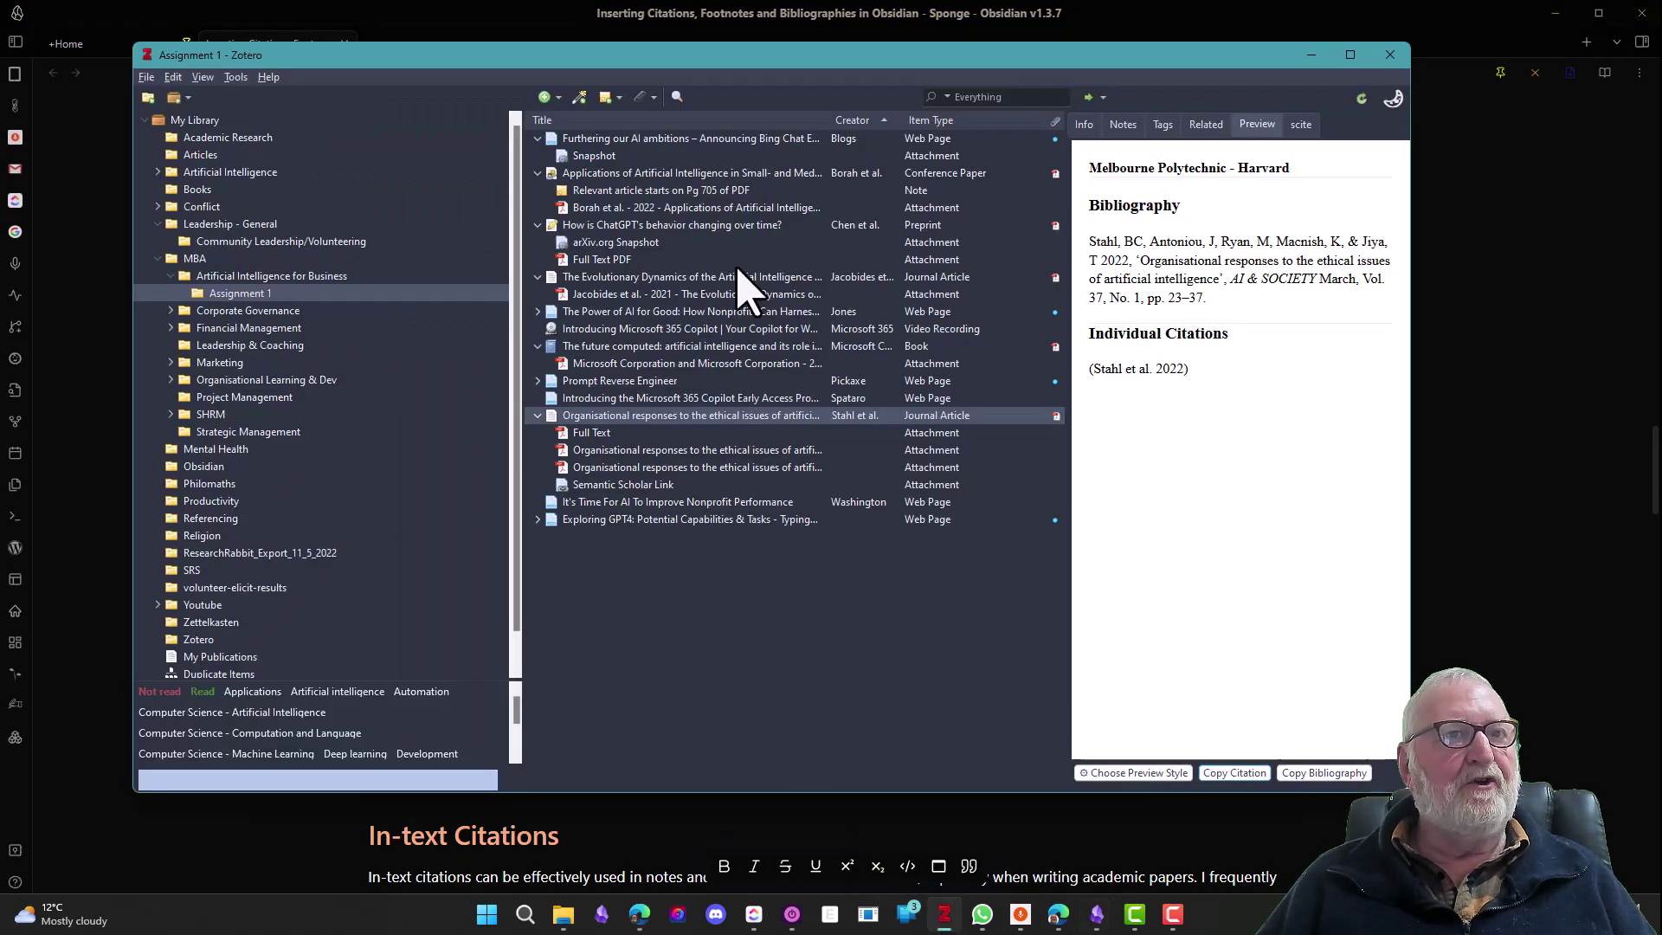